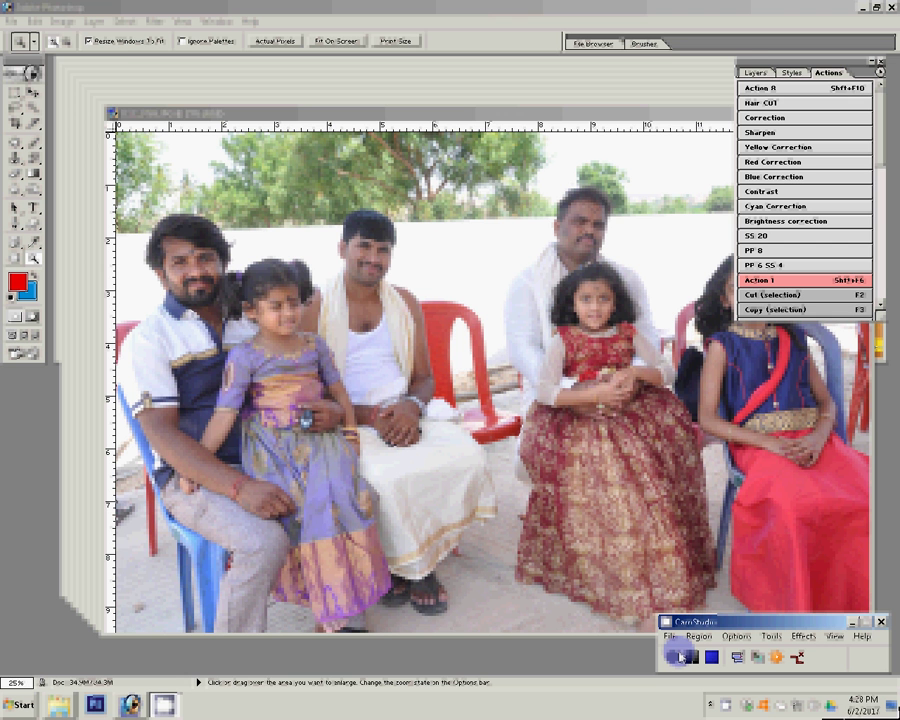
# Step: Resize the first family photo to 8 inches wide with proportions constrained
pyautogui.click(63, 39)
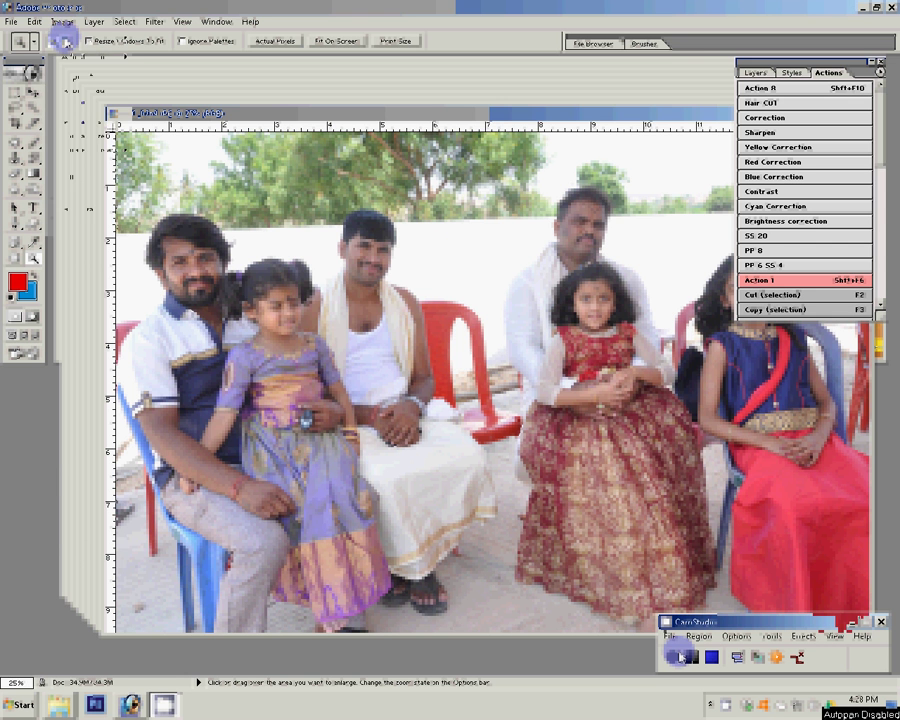
pyautogui.click(62, 21)
pyautogui.click(188, 156)
pyautogui.click(330, 270)
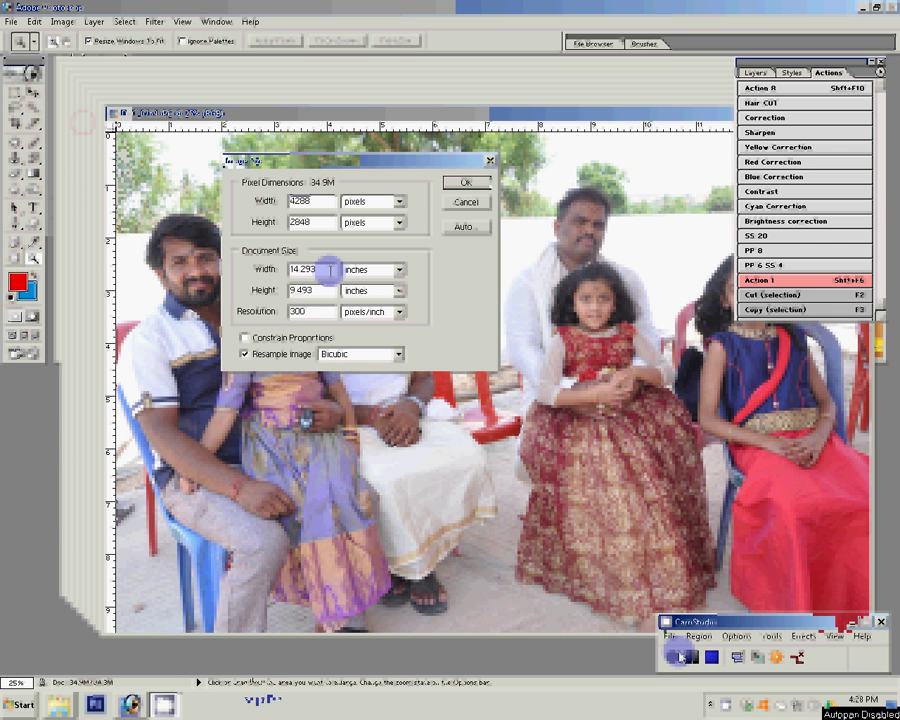
pyautogui.click(245, 338)
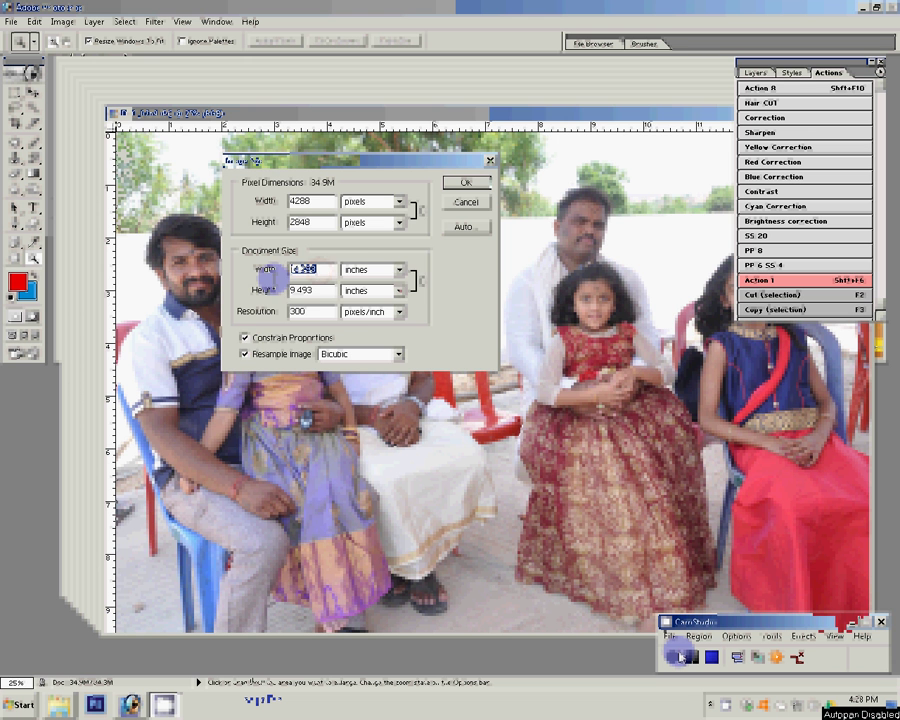
pyautogui.write('8')
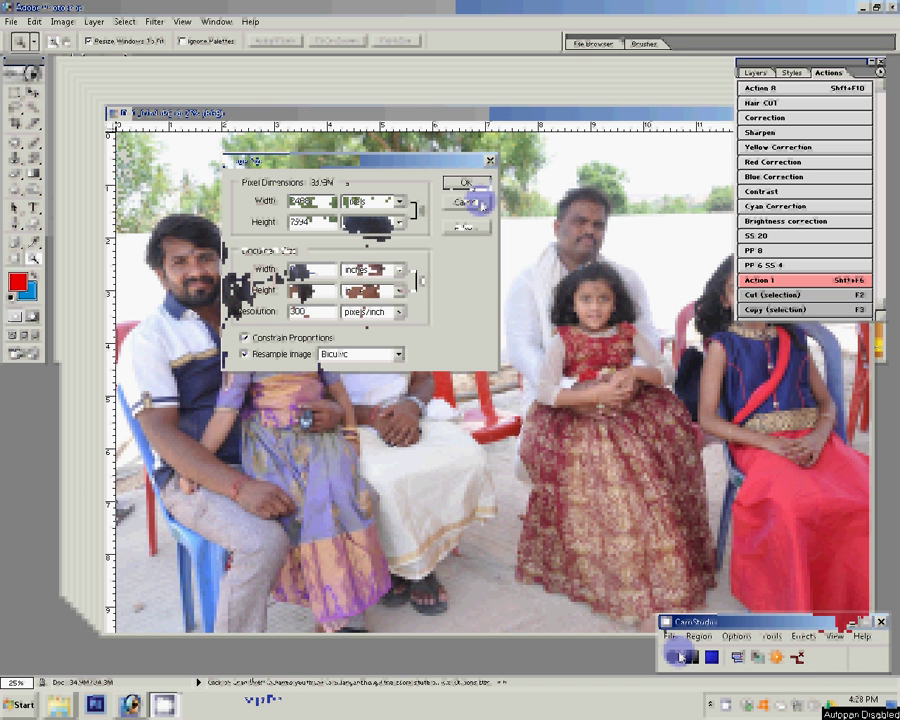
pyautogui.click(462, 187)
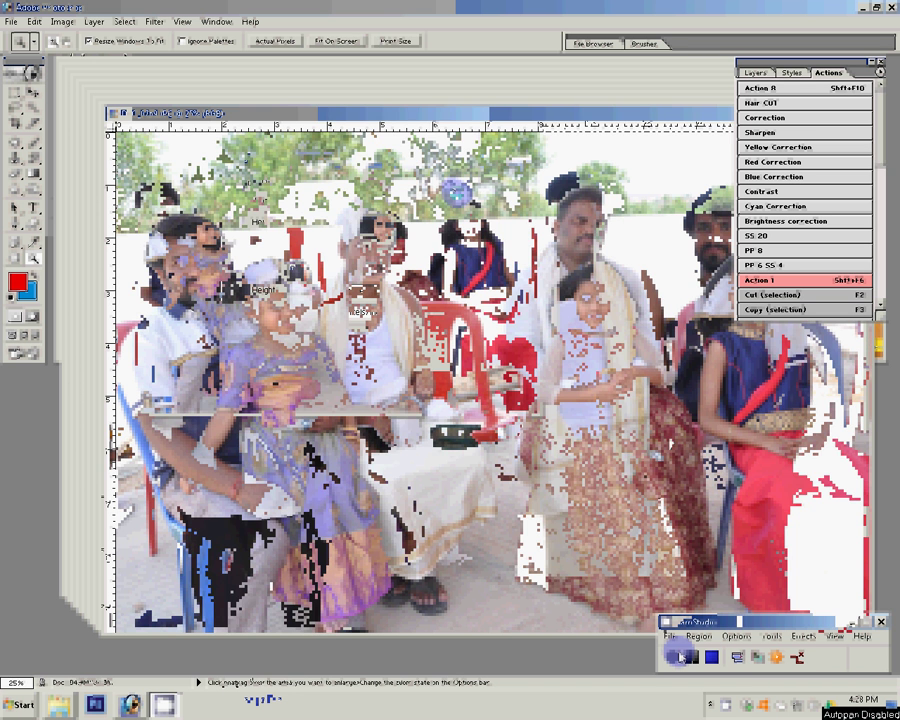
# Step: Cut the whole photo to the clipboard and close it without saving
pyautogui.click(124, 21)
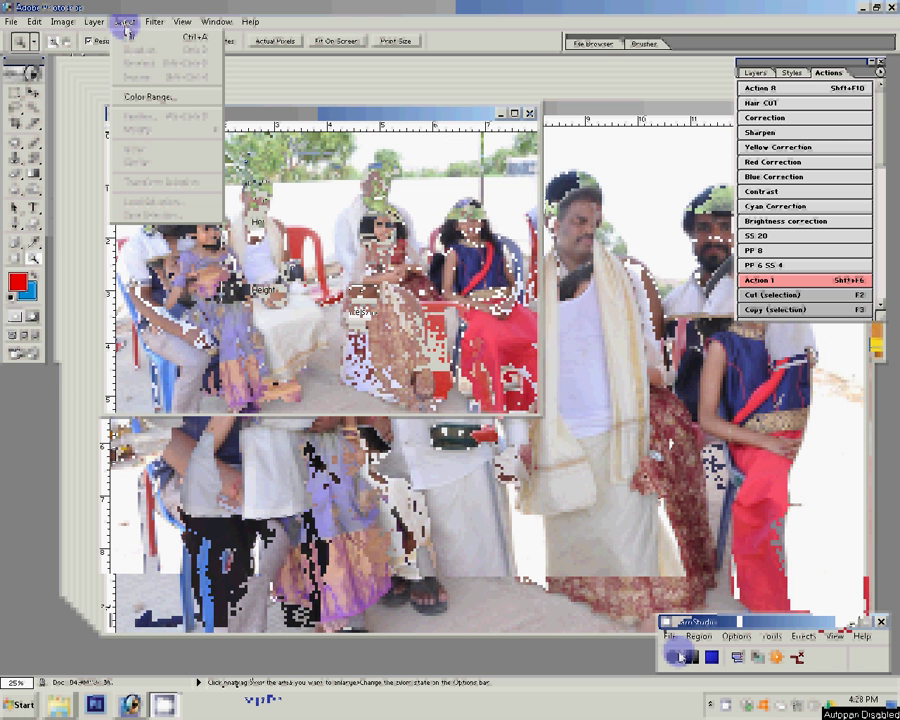
pyautogui.click(130, 36)
pyautogui.click(62, 21)
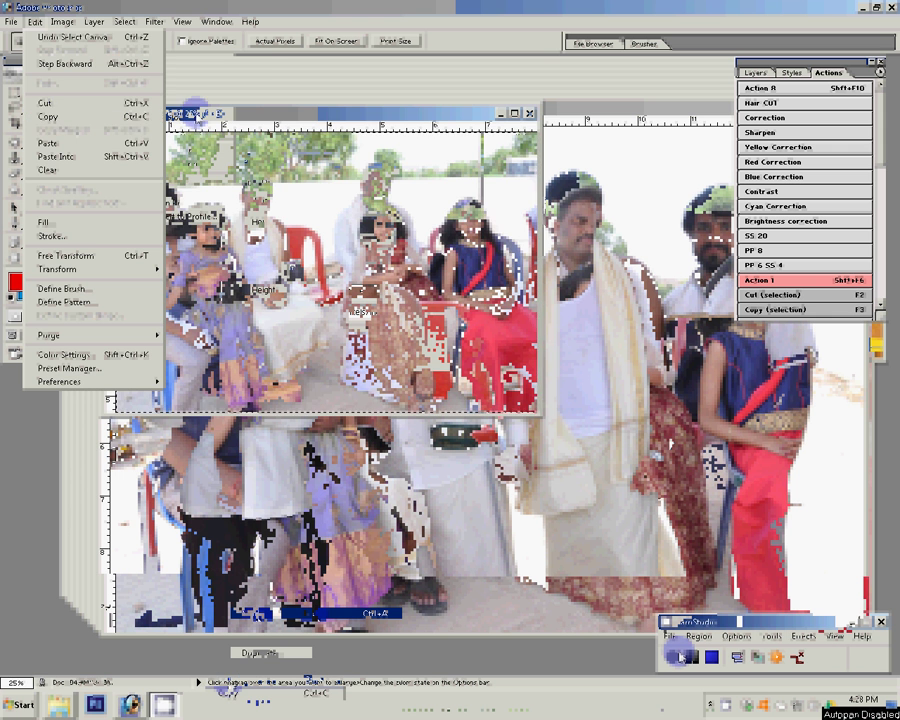
pyautogui.click(145, 103)
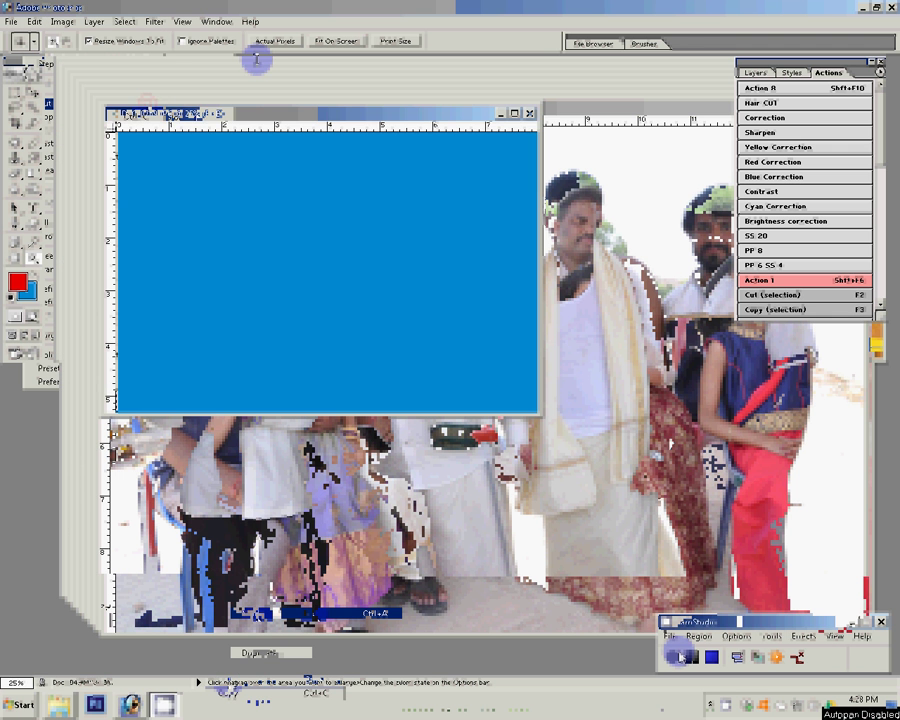
pyautogui.click(530, 112)
pyautogui.click(455, 265)
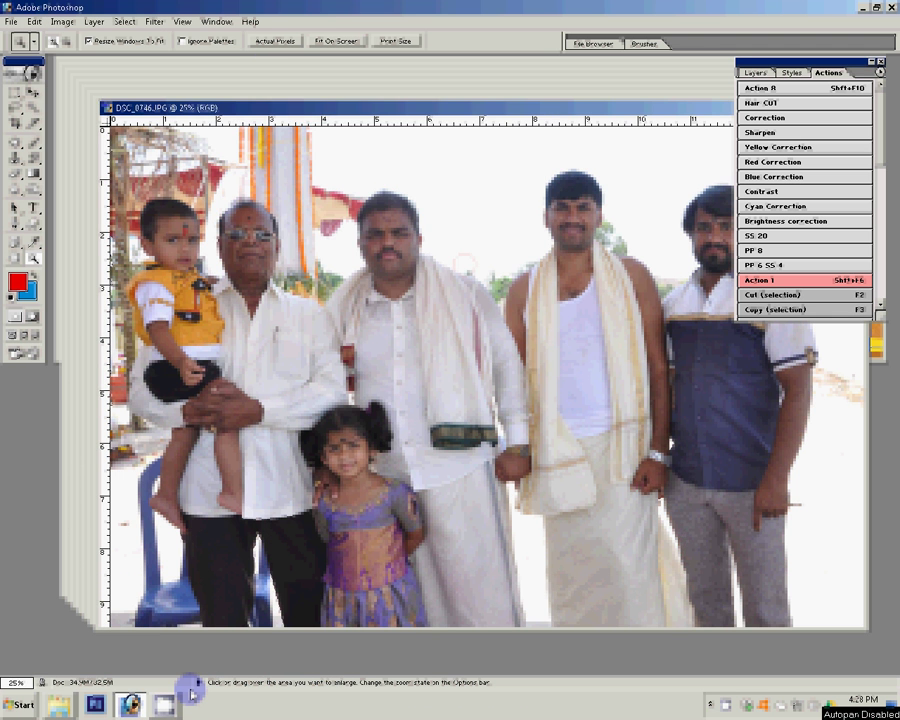
# Step: Paste the photo onto the yellow-orange album spread and move it toward the lower right
pyautogui.click(191, 691)
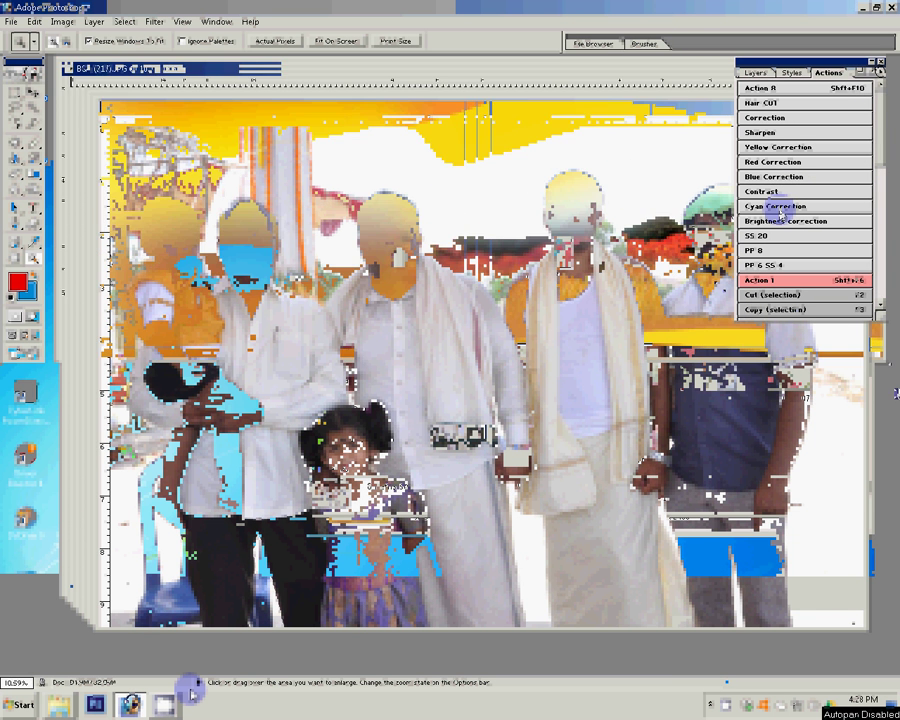
pyautogui.moveTo(542, 74); pyautogui.dragTo(580, 380)
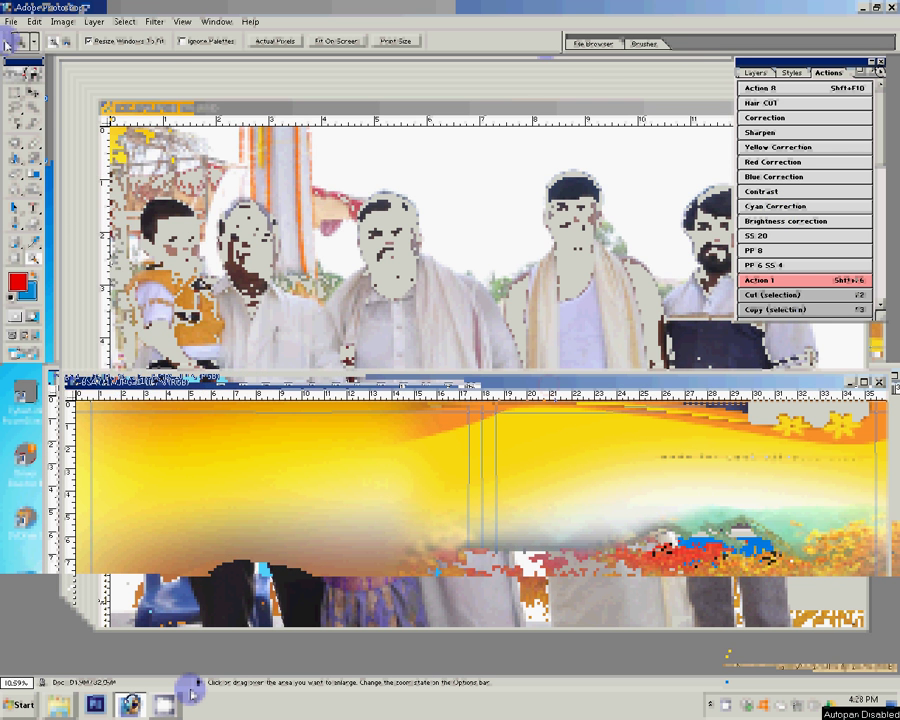
pyautogui.click(35, 21)
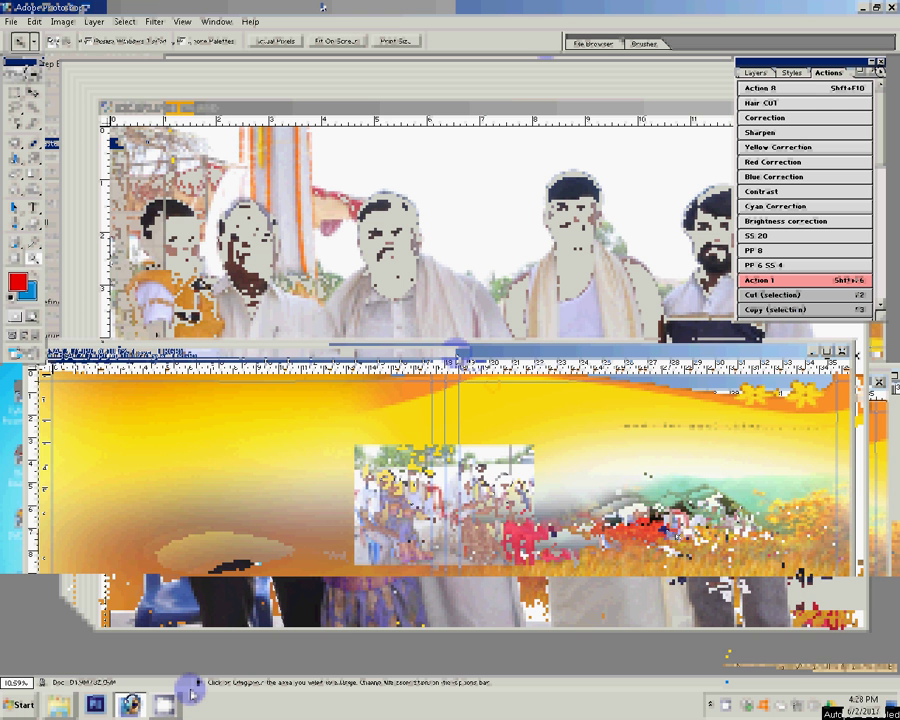
pyautogui.press('v')
pyautogui.moveTo(353, 478); pyautogui.dragTo(683, 538)
# Step: Resize DSC_0746 to 8 inches wide, giving 2400 × 1594 pixels
pyautogui.click(231, 134)
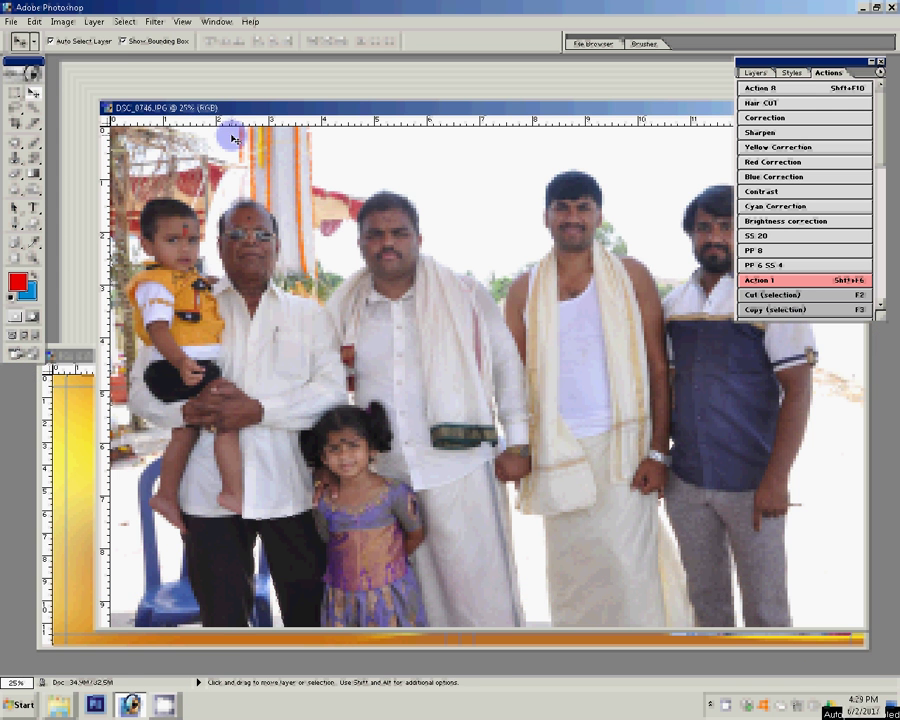
pyautogui.click(64, 21)
pyautogui.click(95, 132)
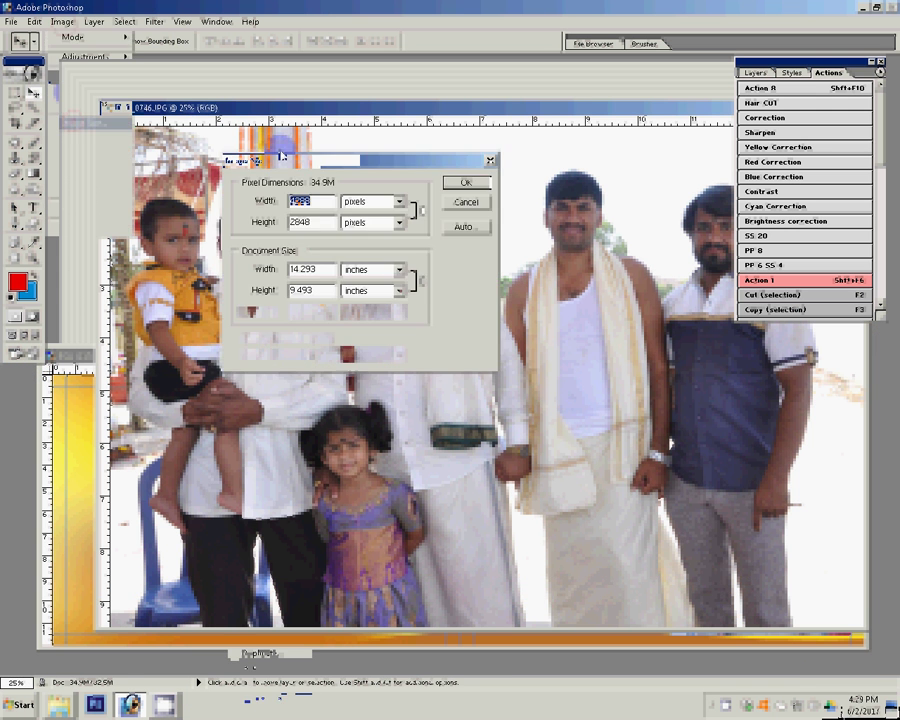
pyautogui.click(265, 270)
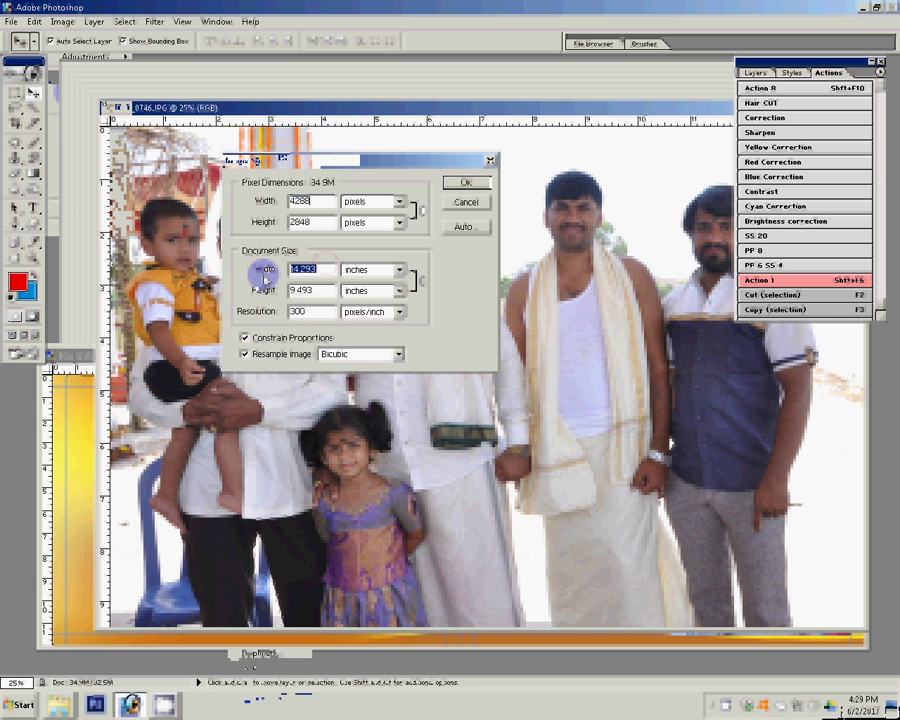
pyautogui.write('8')
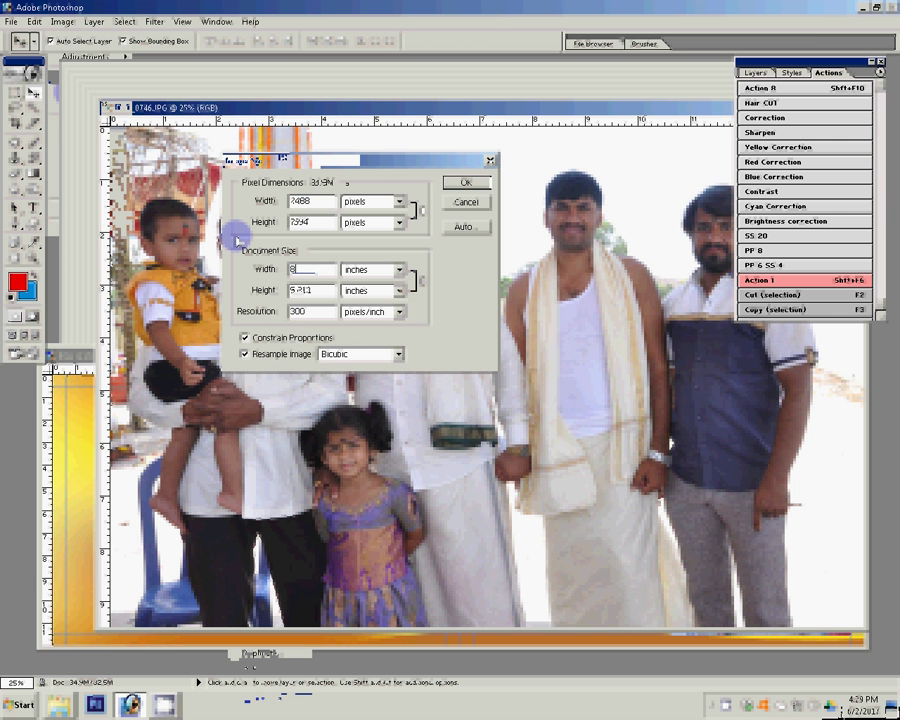
pyautogui.click(463, 186)
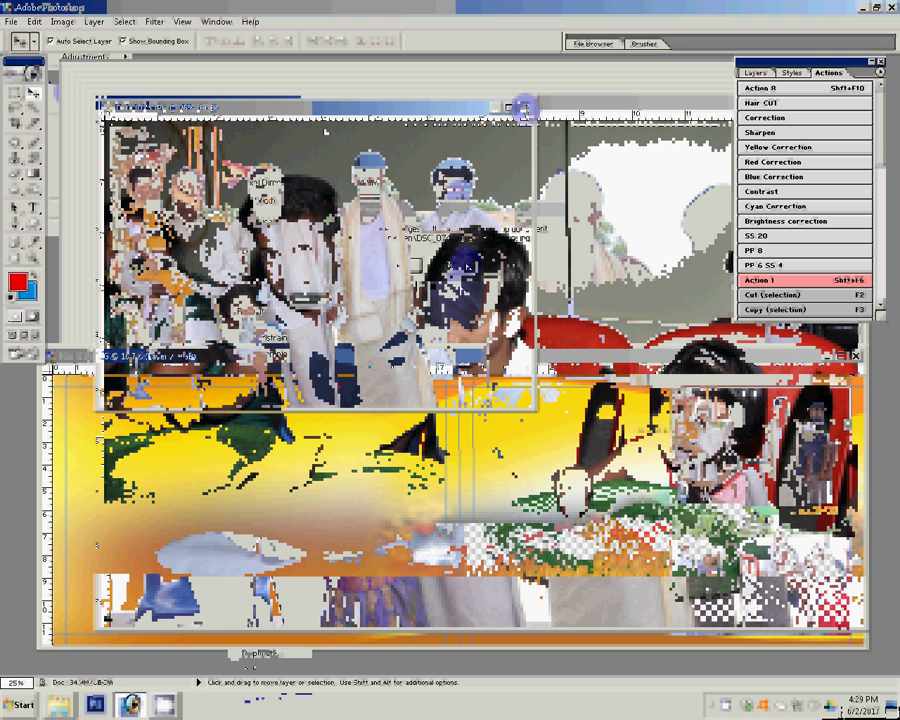
# Step: Resize the meal photo to 8 inches wide, add it to the grid's lower slot, and close it
pyautogui.click(63, 21)
pyautogui.click(60, 112)
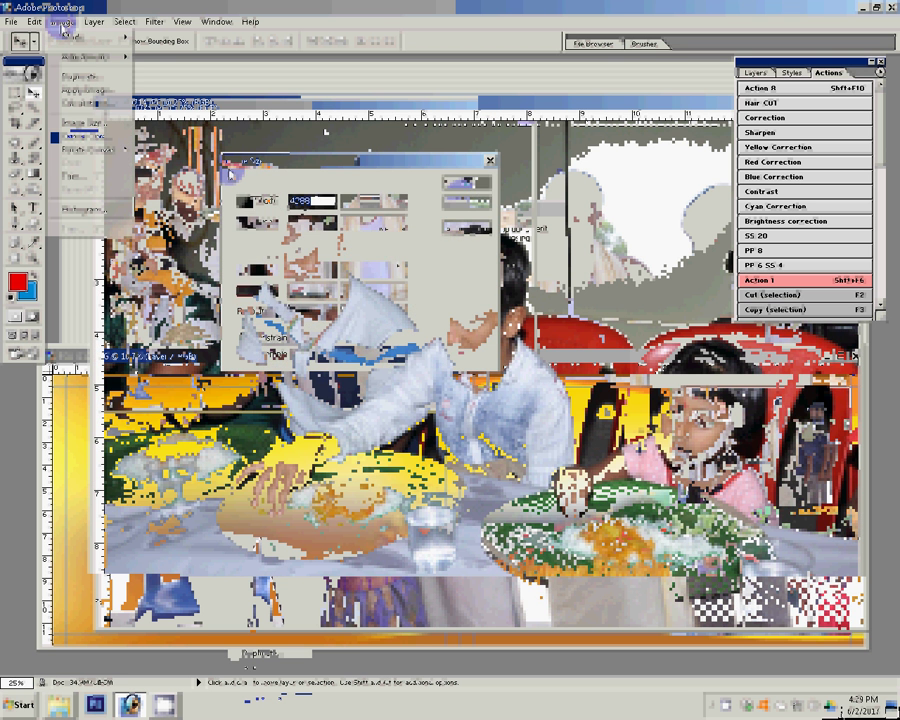
pyautogui.doubleClick(303, 269)
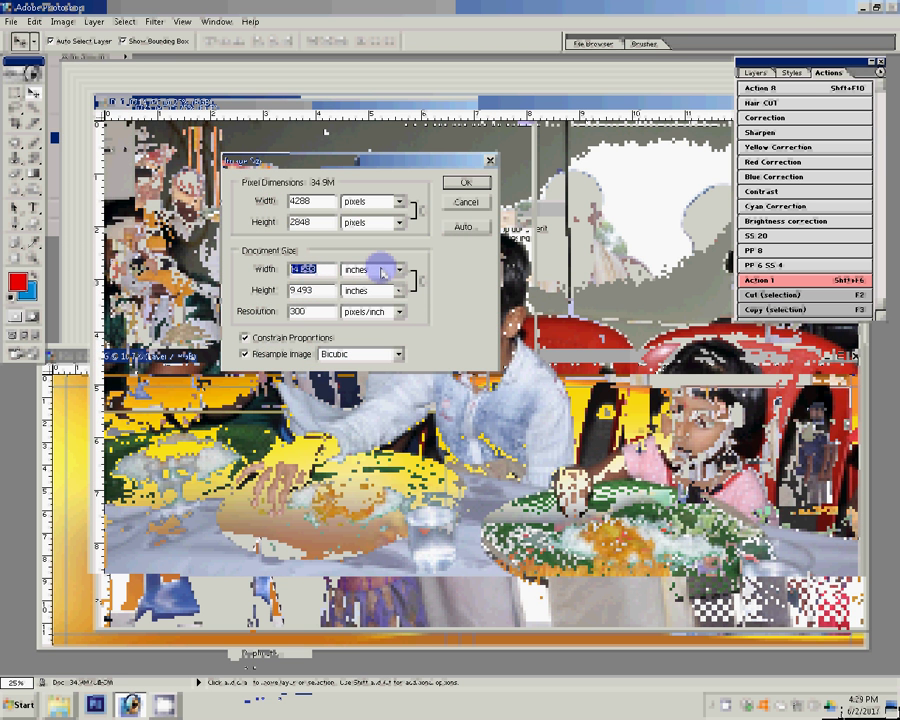
pyautogui.write('9')
pyautogui.press('BackSpace')
pyautogui.write('8')
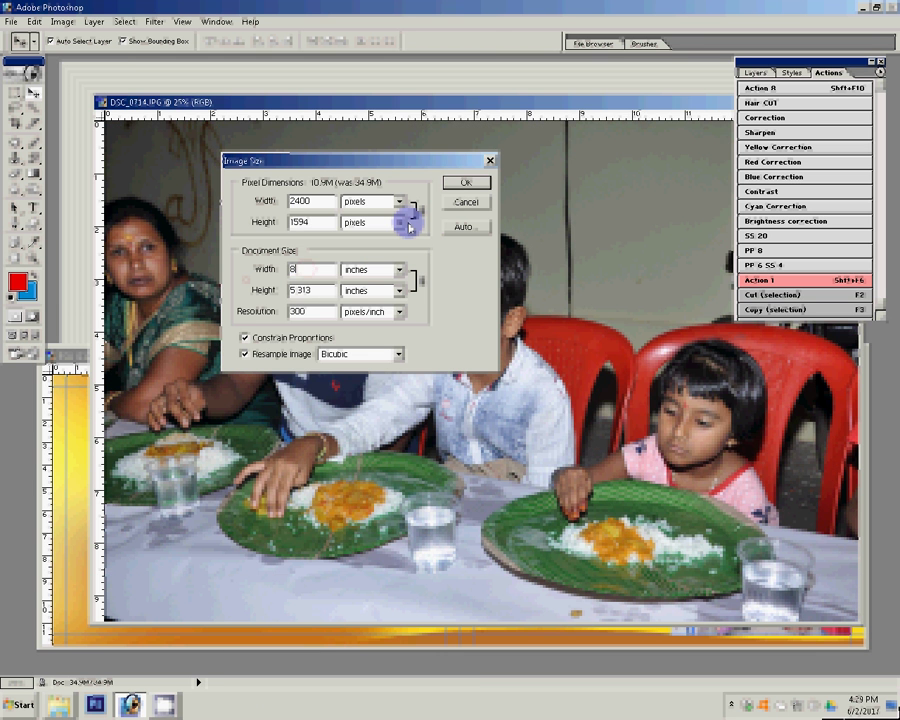
pyautogui.press('Return')
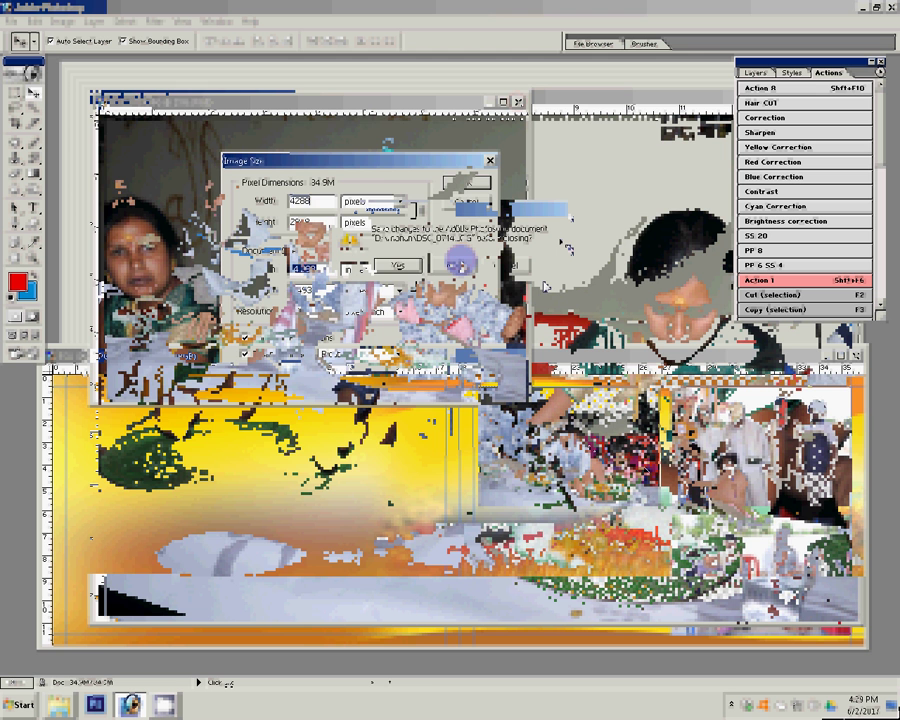
pyautogui.write('8')
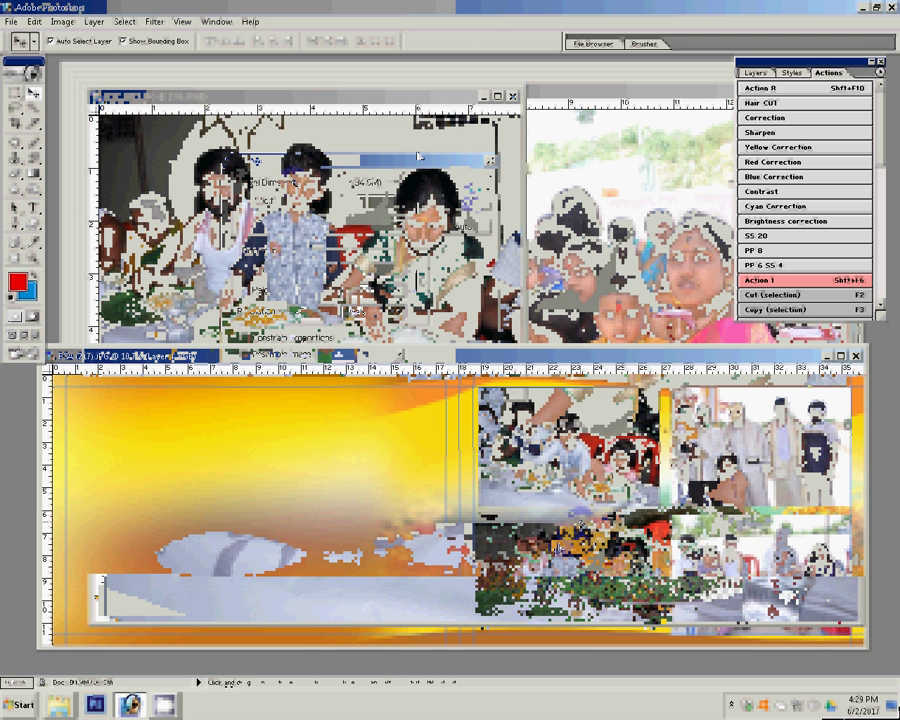
pyautogui.click(512, 95)
# Step: Discard the meal photo's changes and resize the seated women photo to 8 inches wide
pyautogui.click(451, 265)
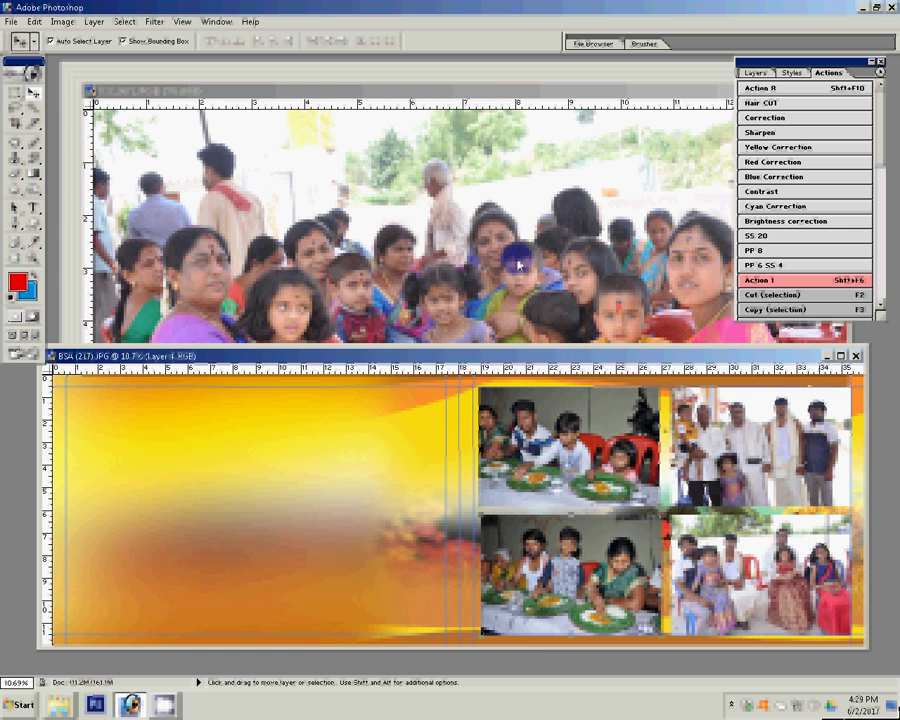
pyautogui.hotkey('ctrl', 'alt', 'i')
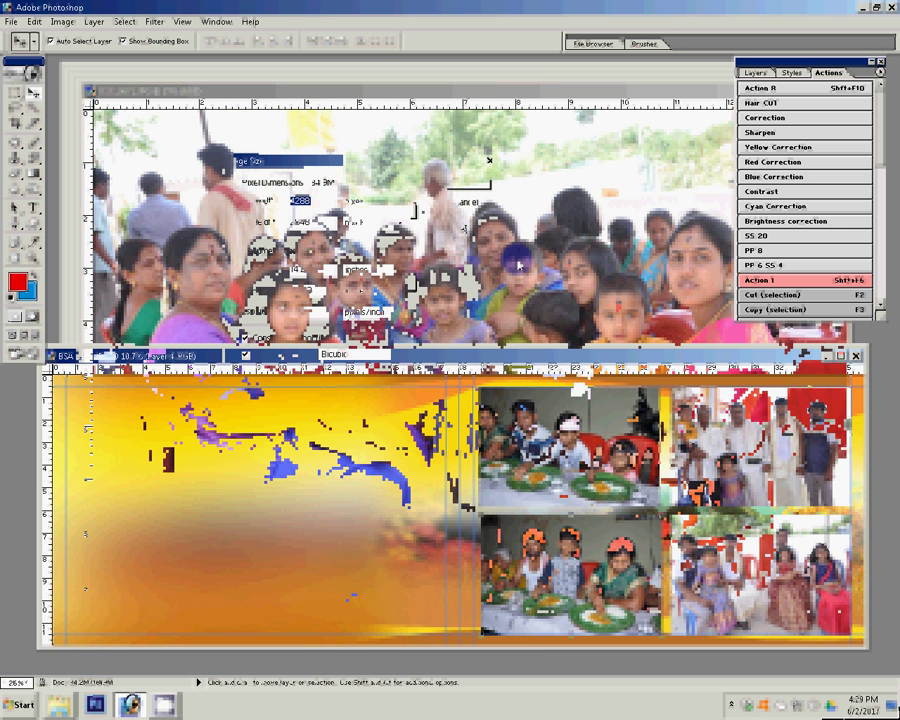
pyautogui.press('Return')
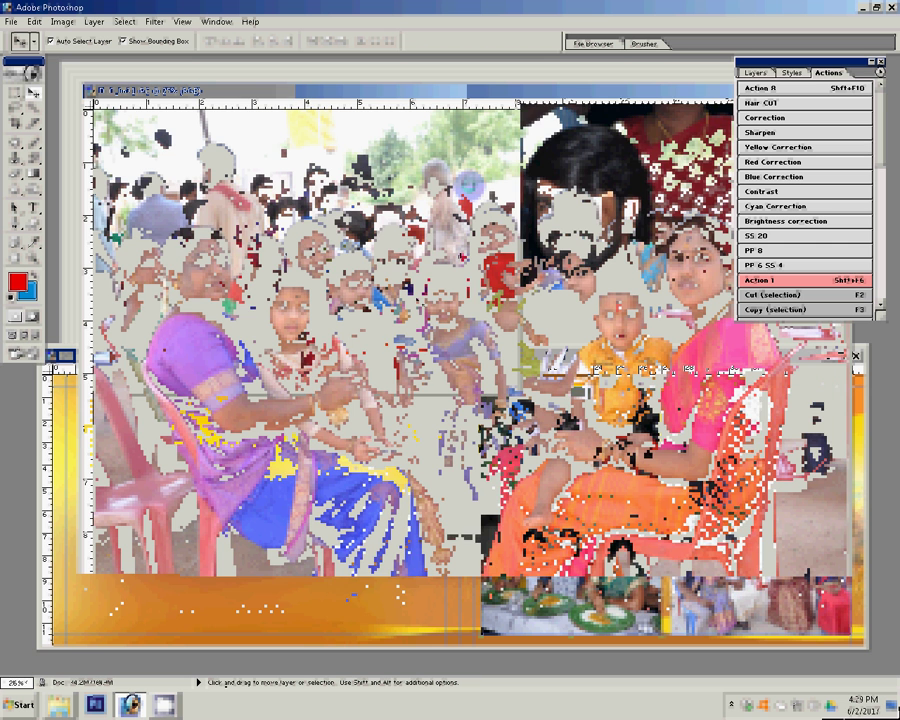
# Step: Place the women's photo in the album's upper left and close the original
pyautogui.moveTo(296, 322); pyautogui.dragTo(340, 450)
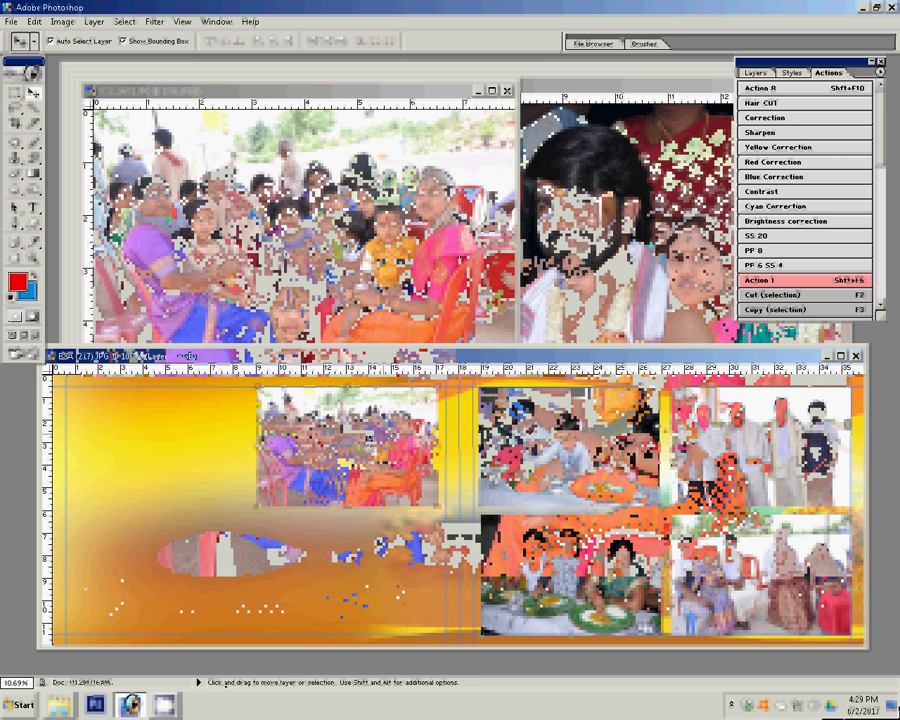
pyautogui.moveTo(297, 320); pyautogui.dragTo(235, 372)
pyautogui.click(507, 90)
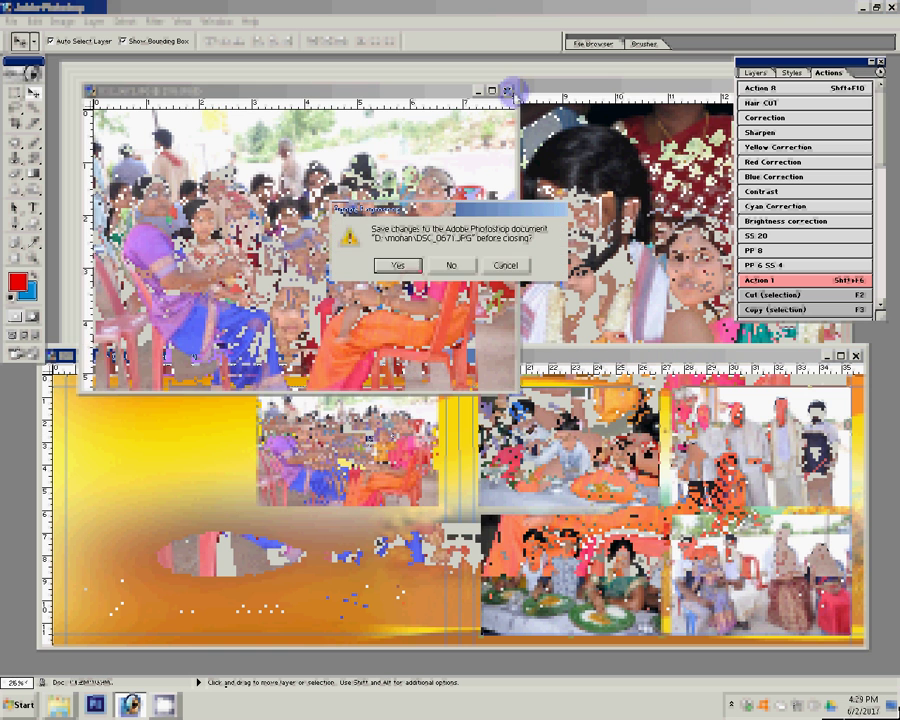
# Step: Discard the previous photo's changes and resize the couple photo to width 14
pyautogui.click(466, 264)
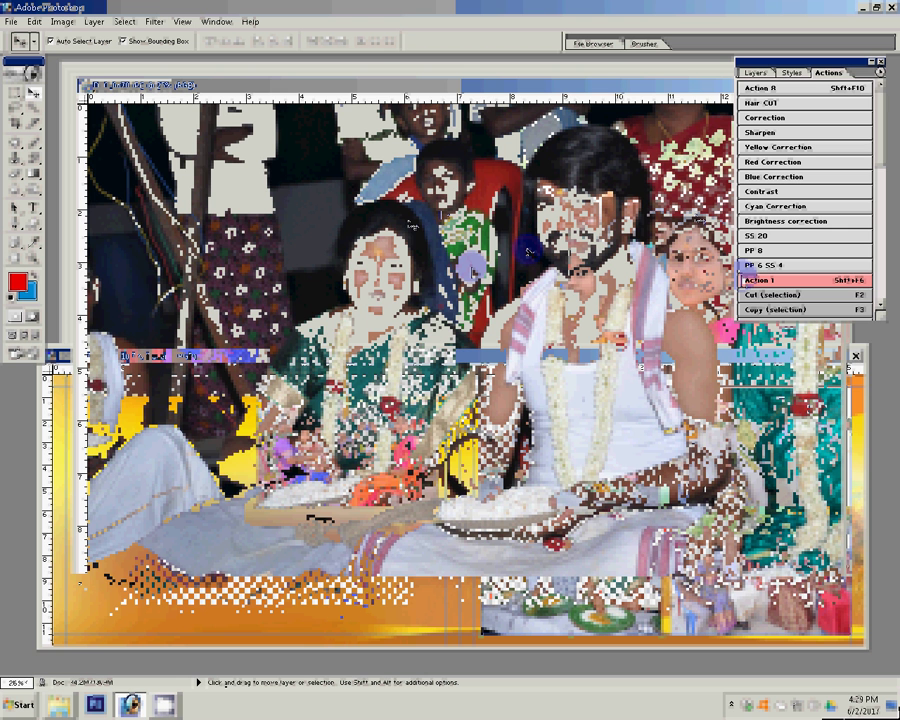
pyautogui.hotkey('ctrl', 'alt', 'i')
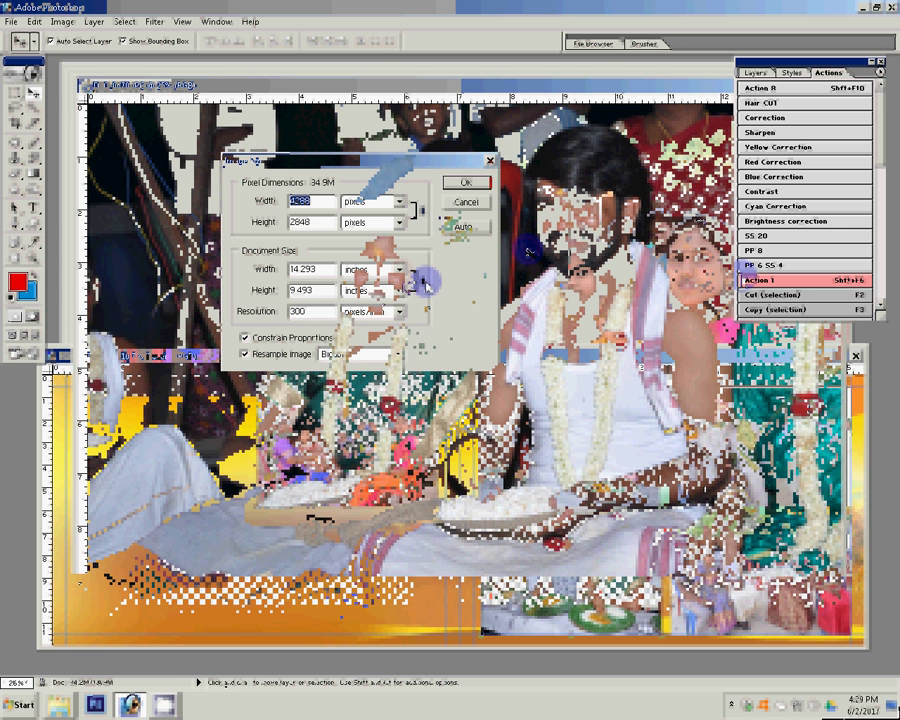
pyautogui.press('Tab')
pyautogui.press('Tab')
pyautogui.write('14')
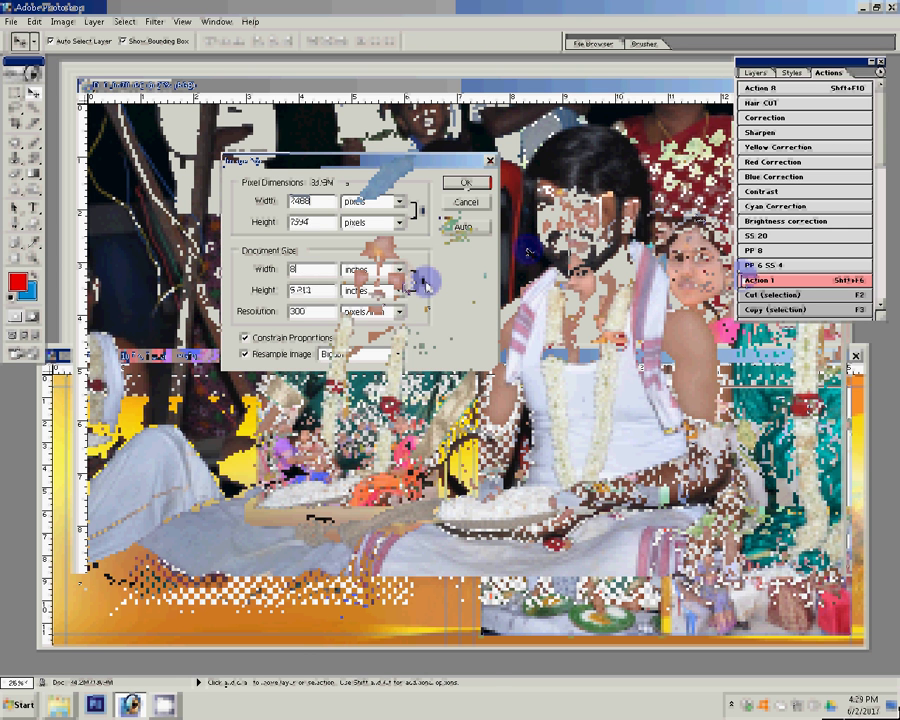
pyautogui.press('Return')
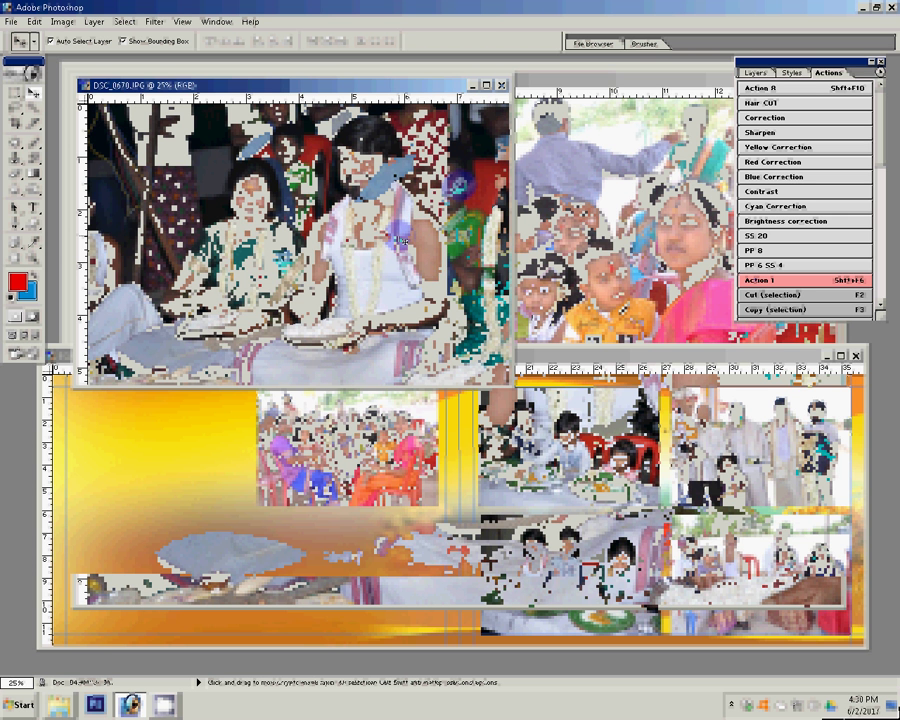
# Step: Colour-correct the couple photo with the Correction action and close DSC_0670 without saving
pyautogui.click(770, 117)
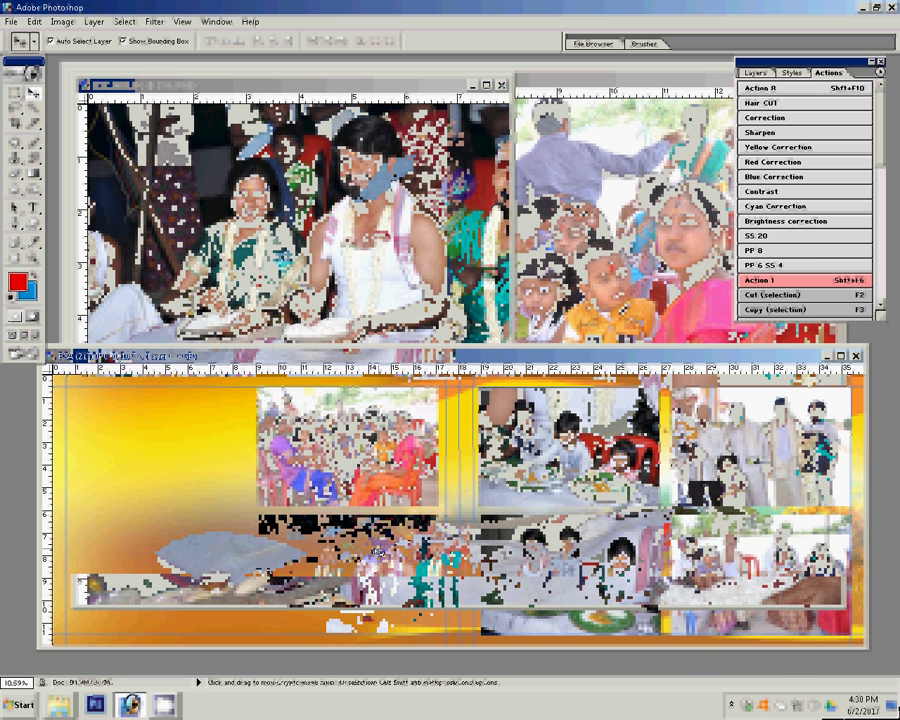
pyautogui.click(502, 84)
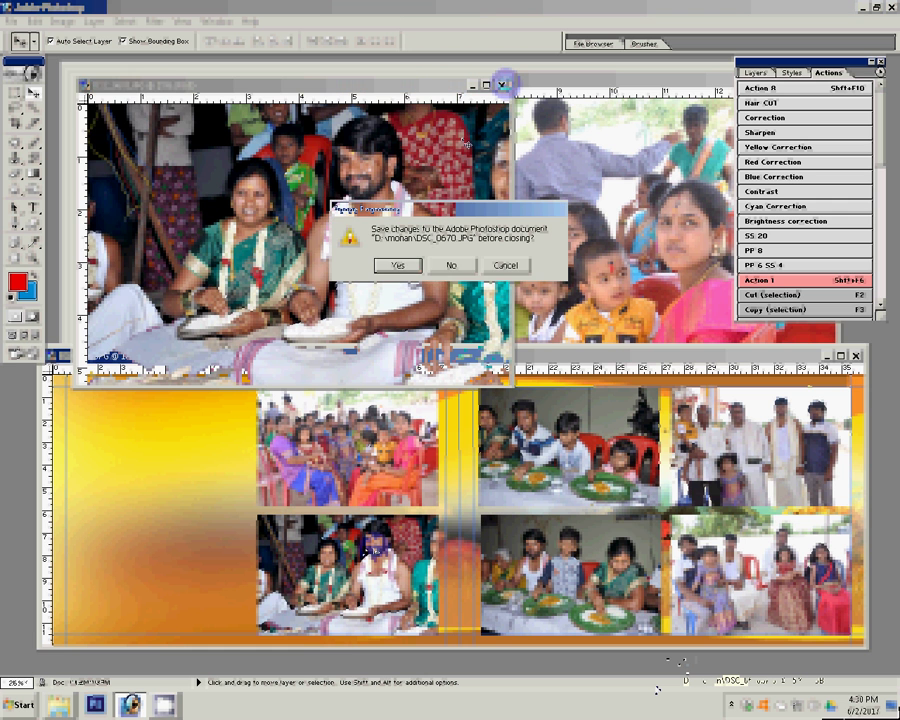
pyautogui.click(455, 264)
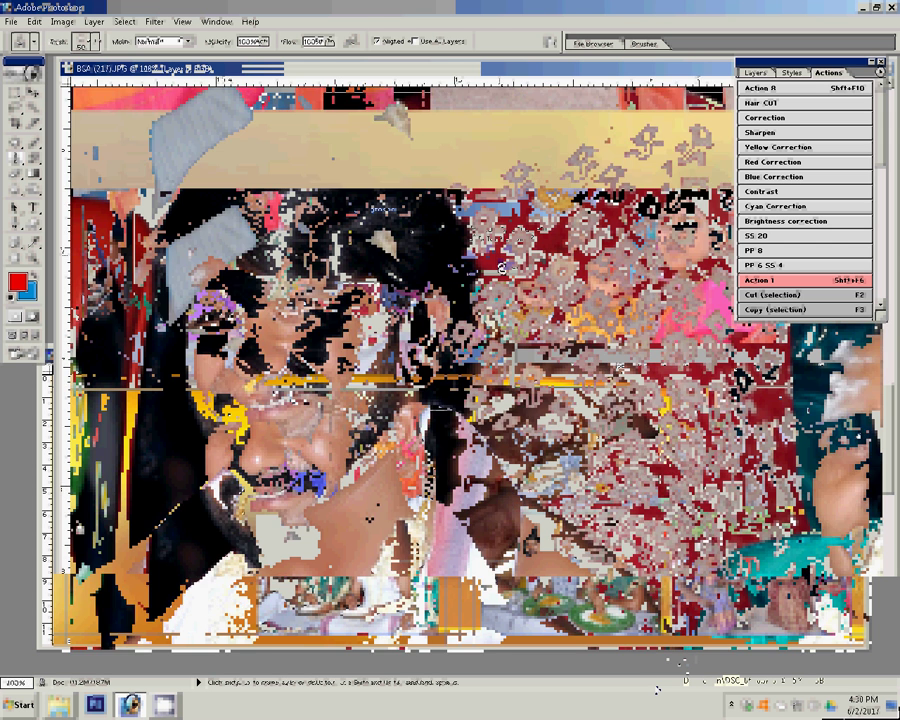
# Step: Zoom out to 50% and resize the photo to 8 inches wide
pyautogui.press('z')
pyautogui.hotkey('ctrl', '-')
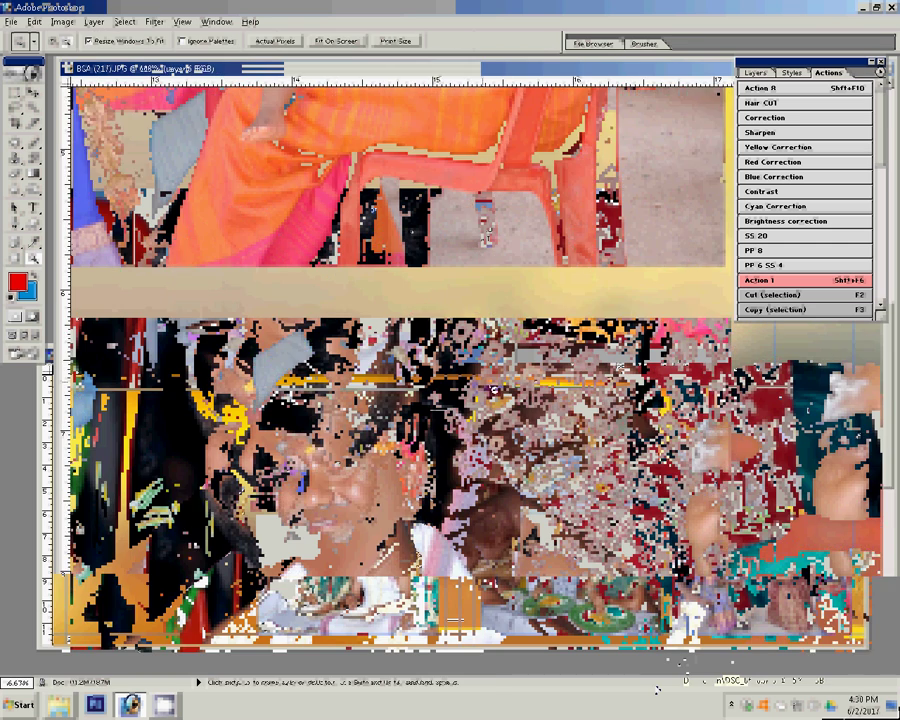
pyautogui.keyDown('alt'); pyautogui.click(516, 362); pyautogui.keyUp('alt')
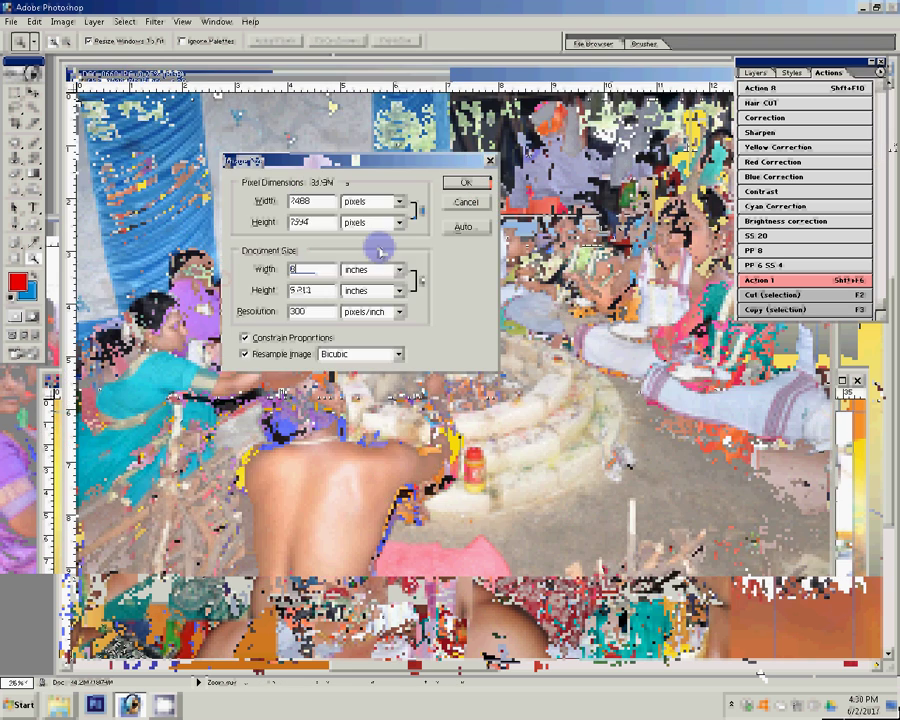
pyautogui.press('Return')
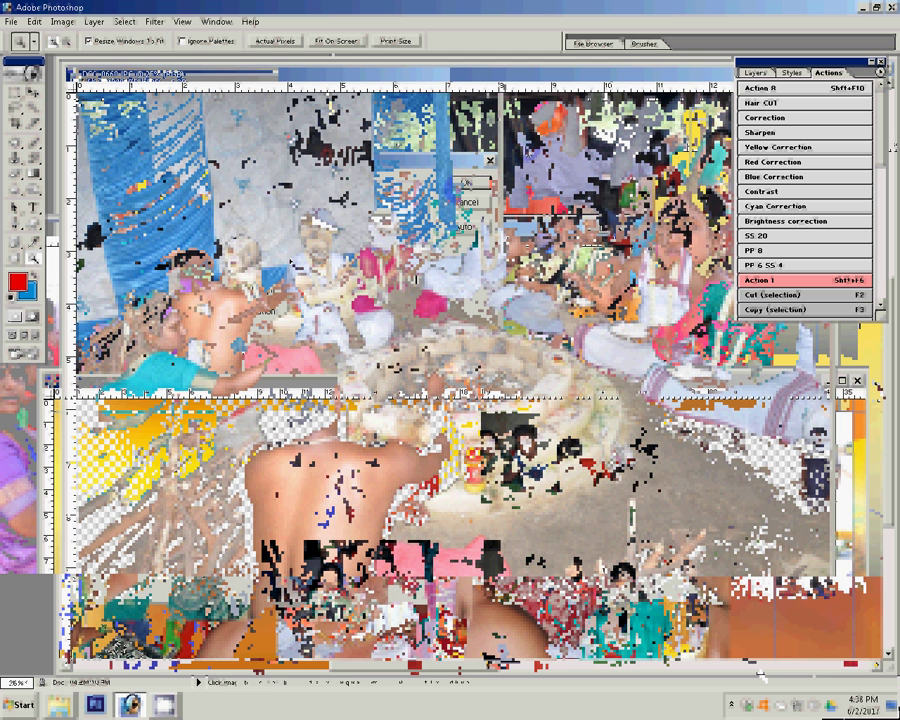
# Step: Place the photo in the spread's top-left slot and close DSC_0660 without saving
pyautogui.press('v')
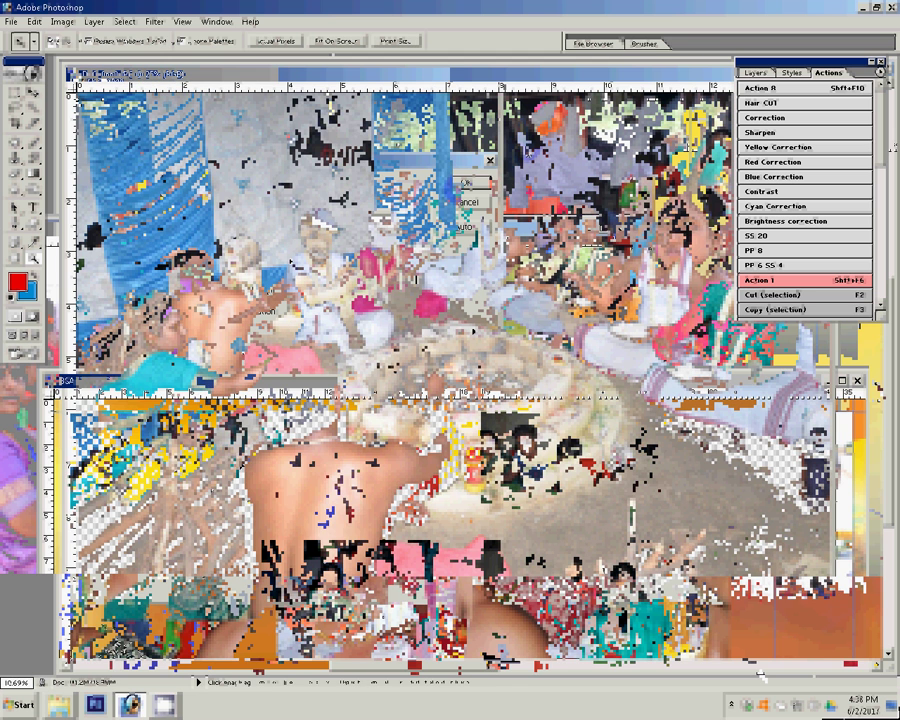
pyautogui.click(490, 73)
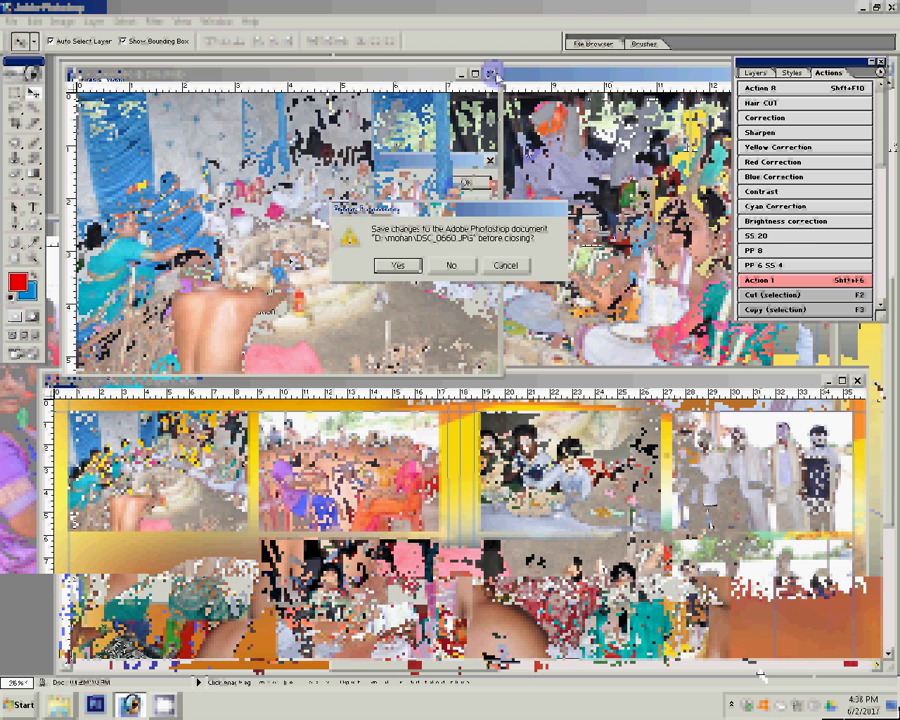
pyautogui.click(451, 265)
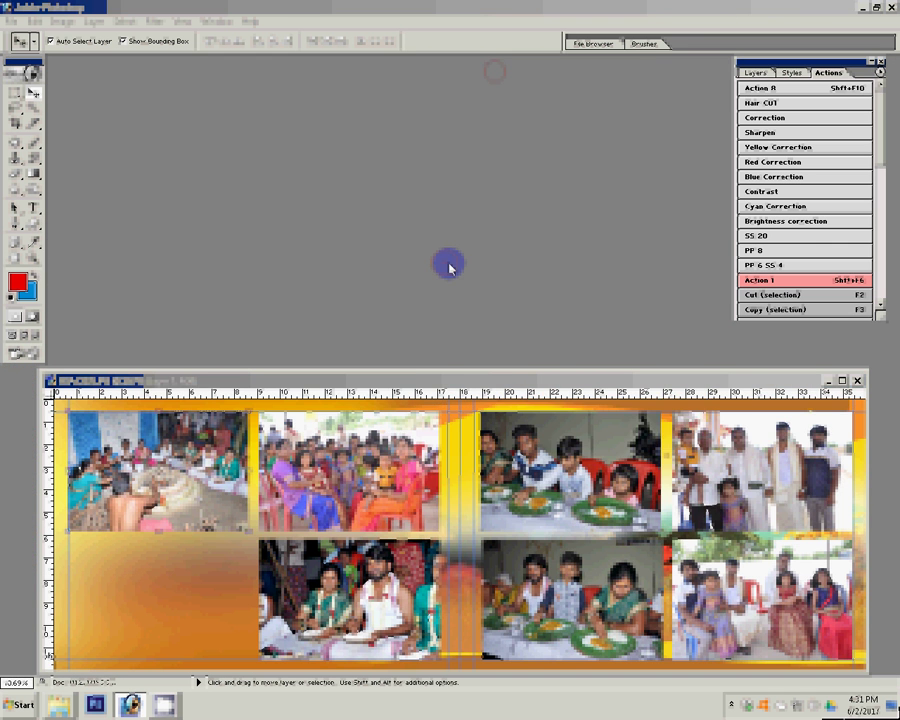
pyautogui.hotkey('alt', 'Tab')
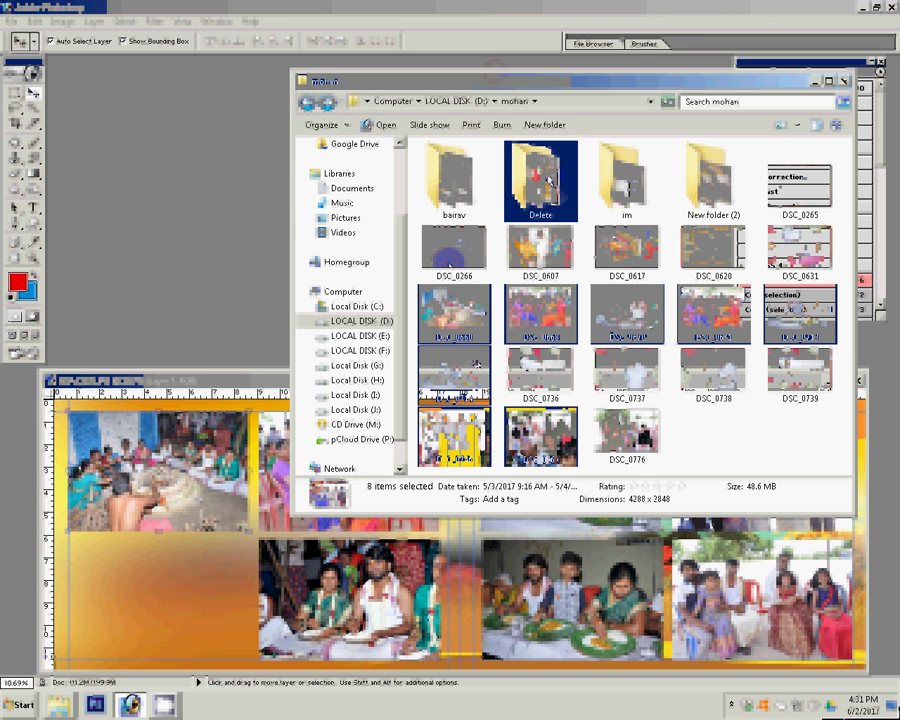
# Step: Move the eight used photos into the Delete folder and open DSC_0776 in Photoshop
pyautogui.moveTo(540, 315); pyautogui.dragTo(549, 180)
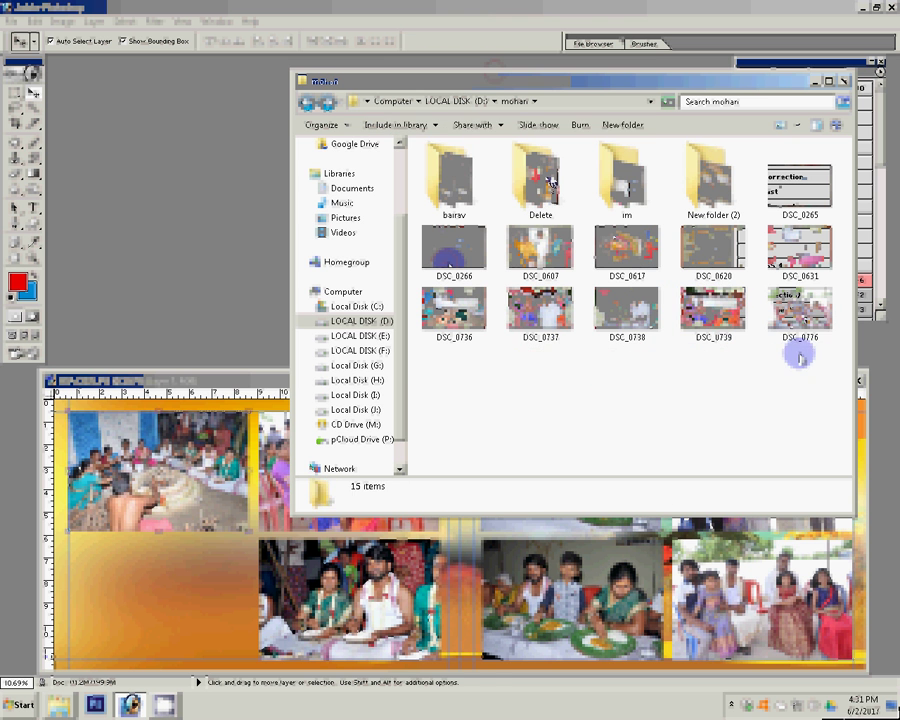
pyautogui.click(798, 352)
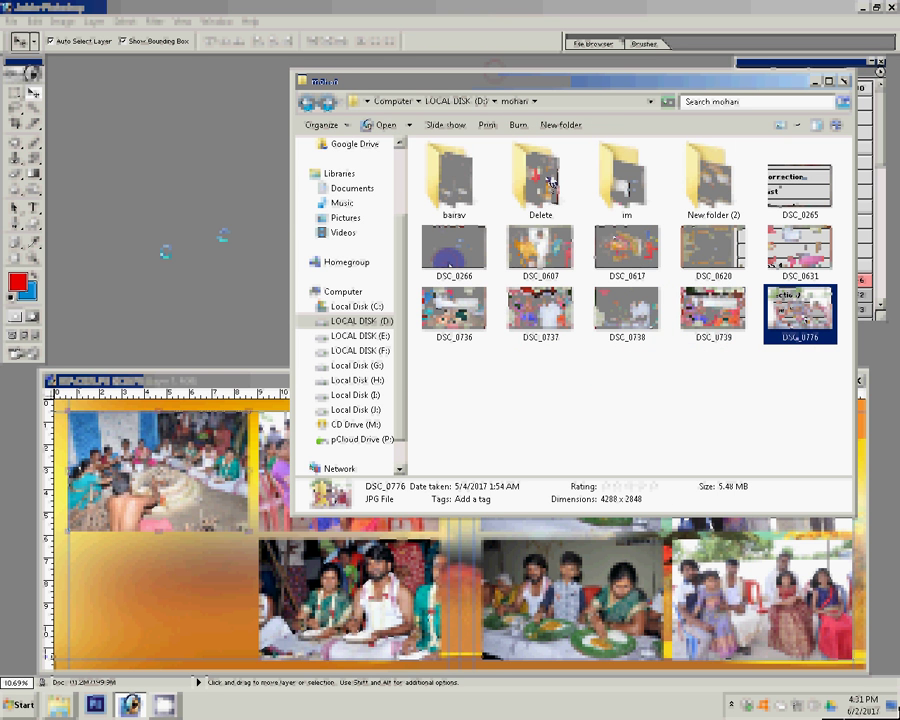
pyautogui.moveTo(798, 315); pyautogui.dragTo(168, 256)
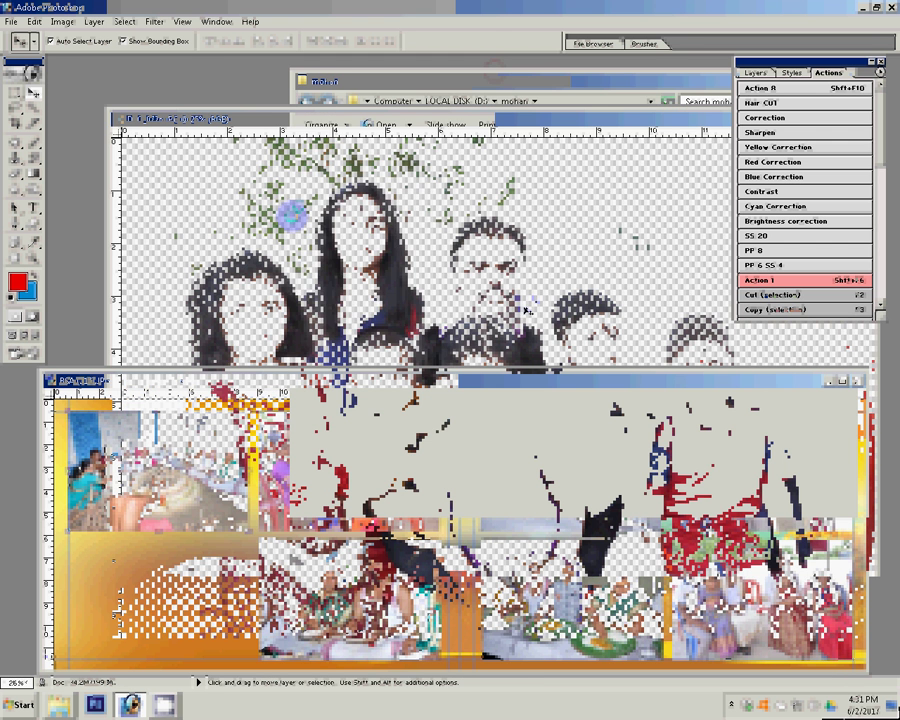
# Step: Resize DSC_0776 to 8 inches wide (2400 × 1594 pixels) for the bottom-left slot
pyautogui.hotkey('alt', 'ctrl', 'i')
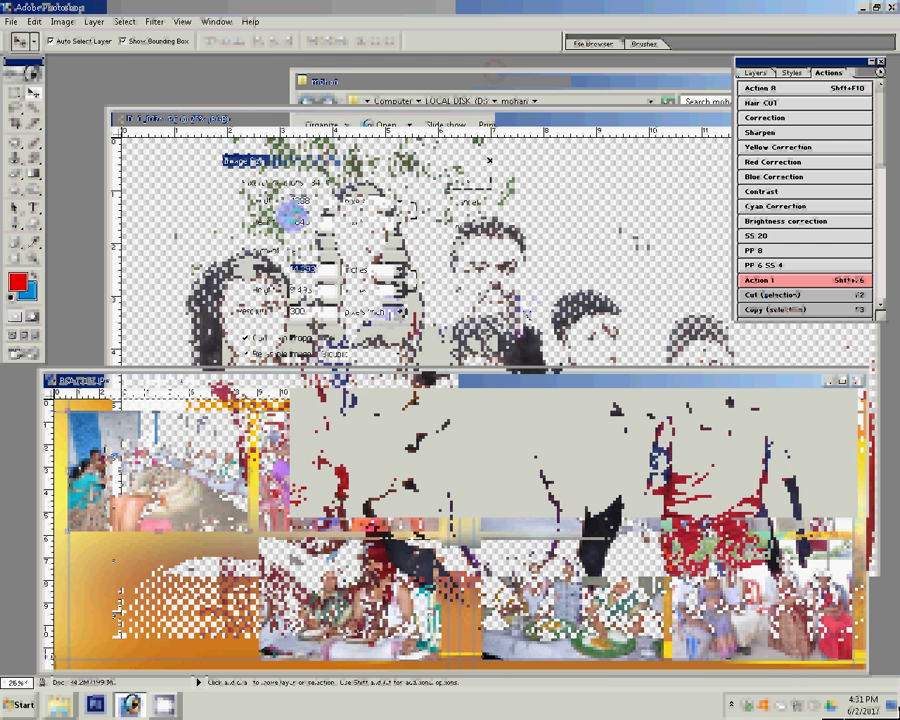
pyautogui.write('8')
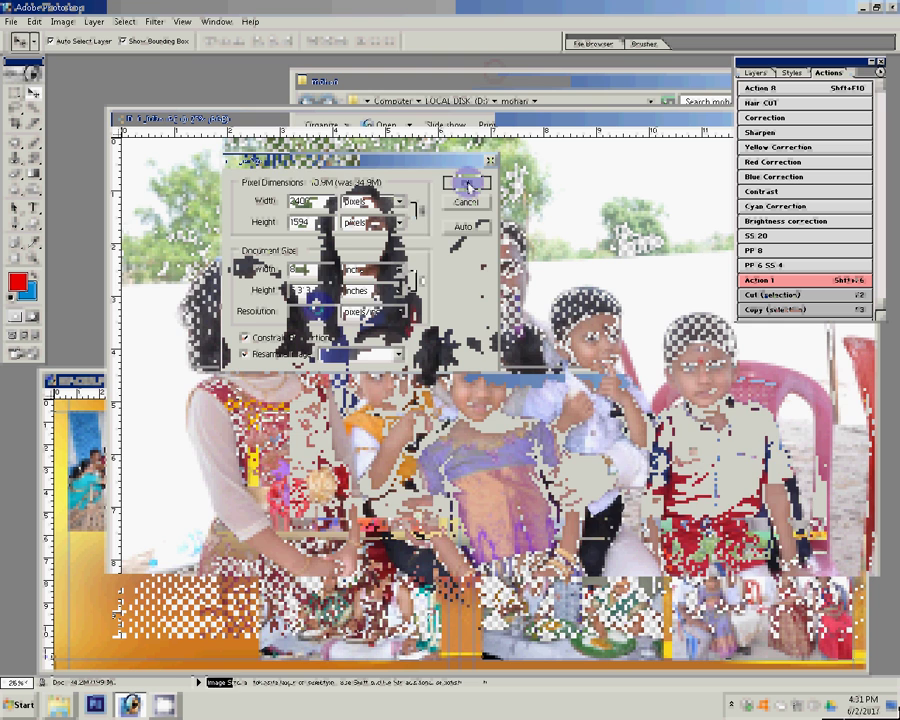
pyautogui.click(468, 185)
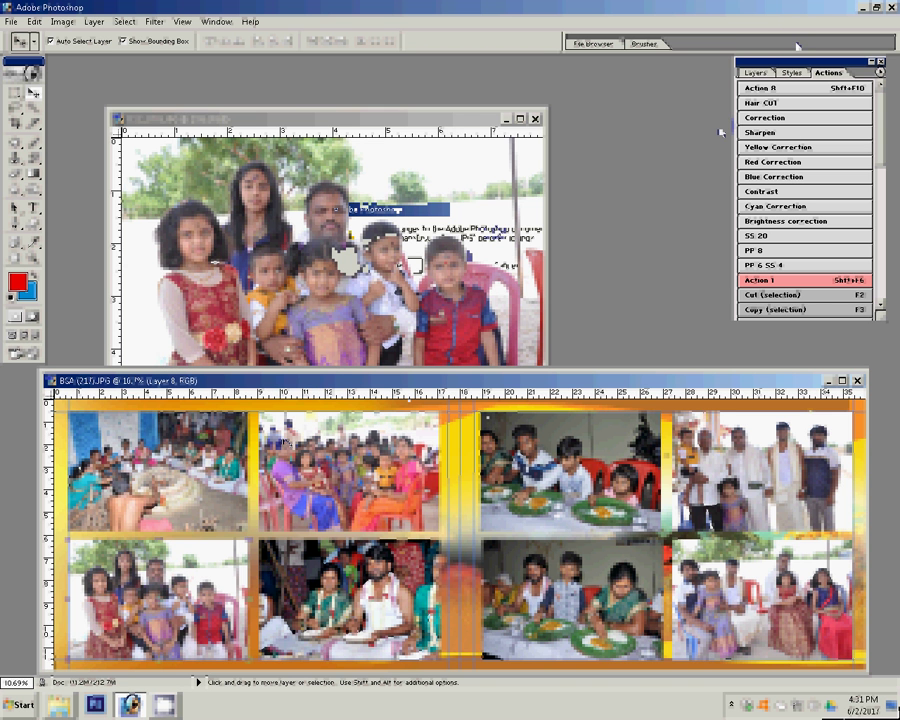
# Step: Add a 22 px red outside Stroke effect to Layer 2
pyautogui.click(757, 73)
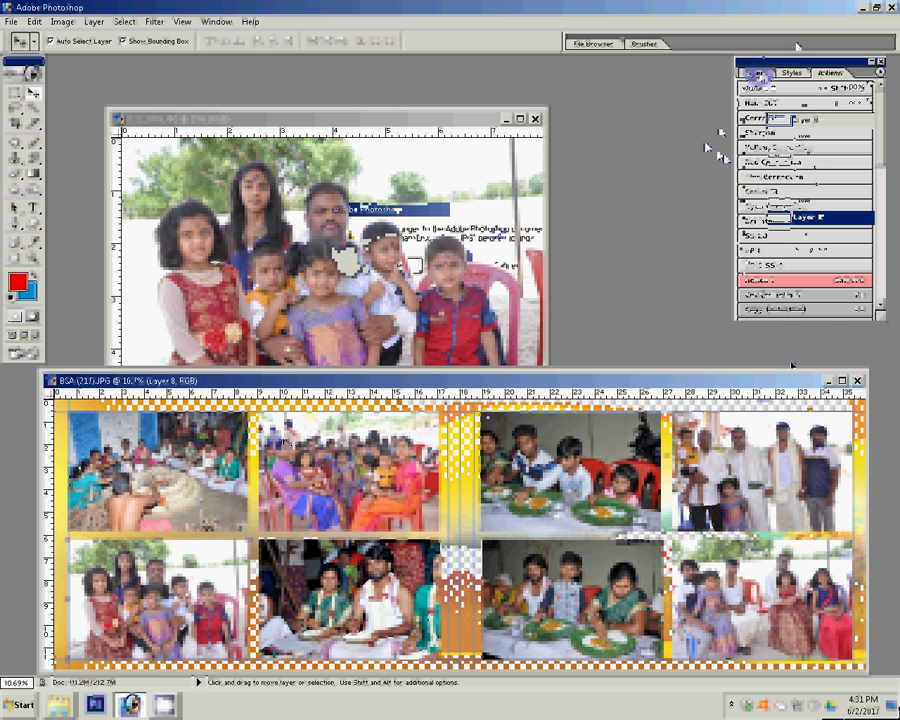
pyautogui.click(88, 22)
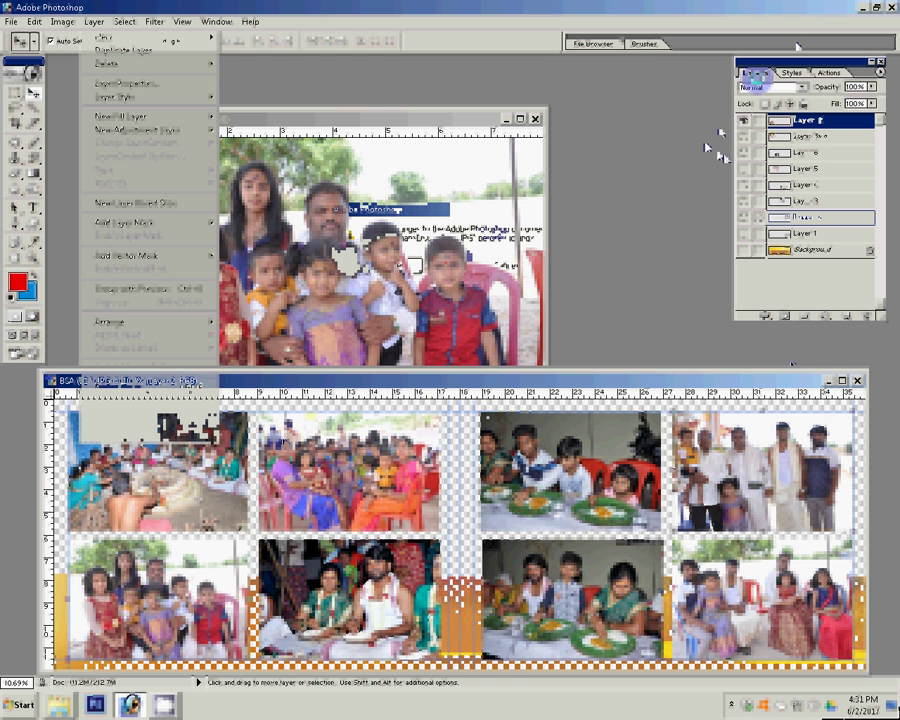
pyautogui.click(764, 316)
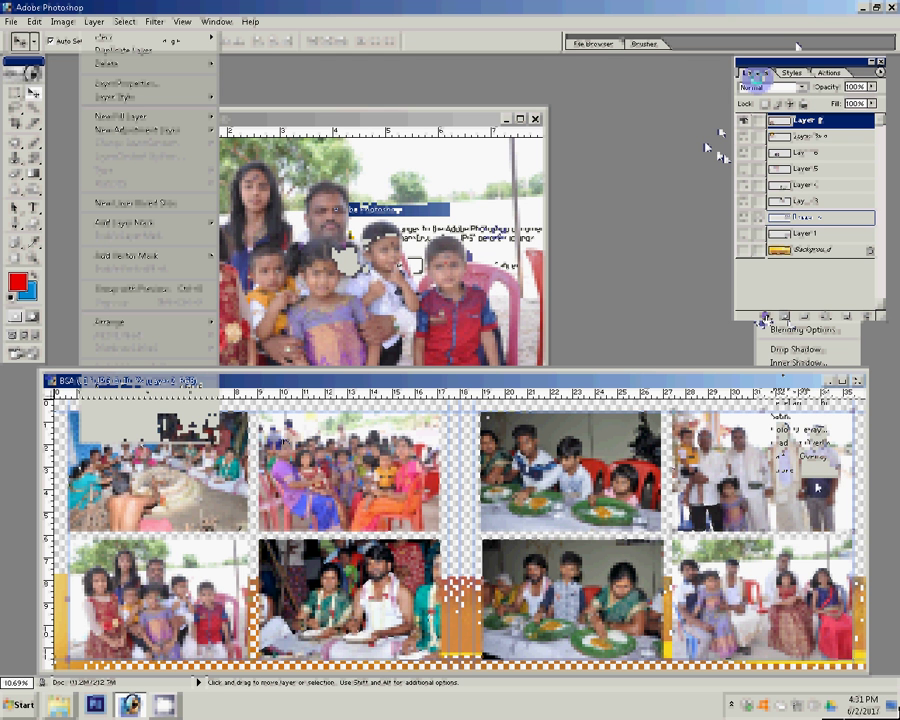
pyautogui.click(812, 469)
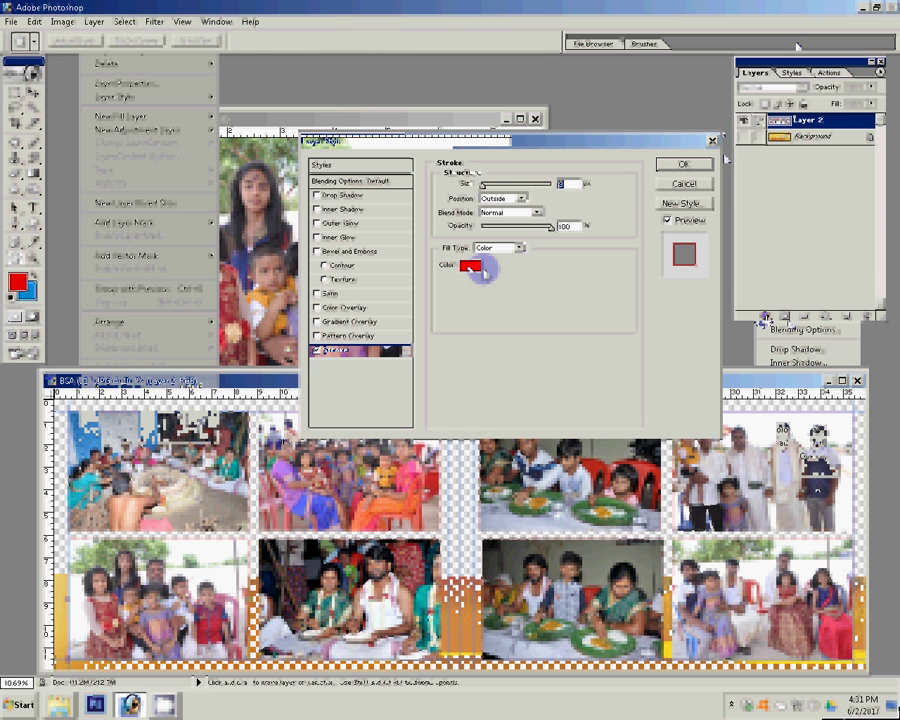
pyautogui.write('22')
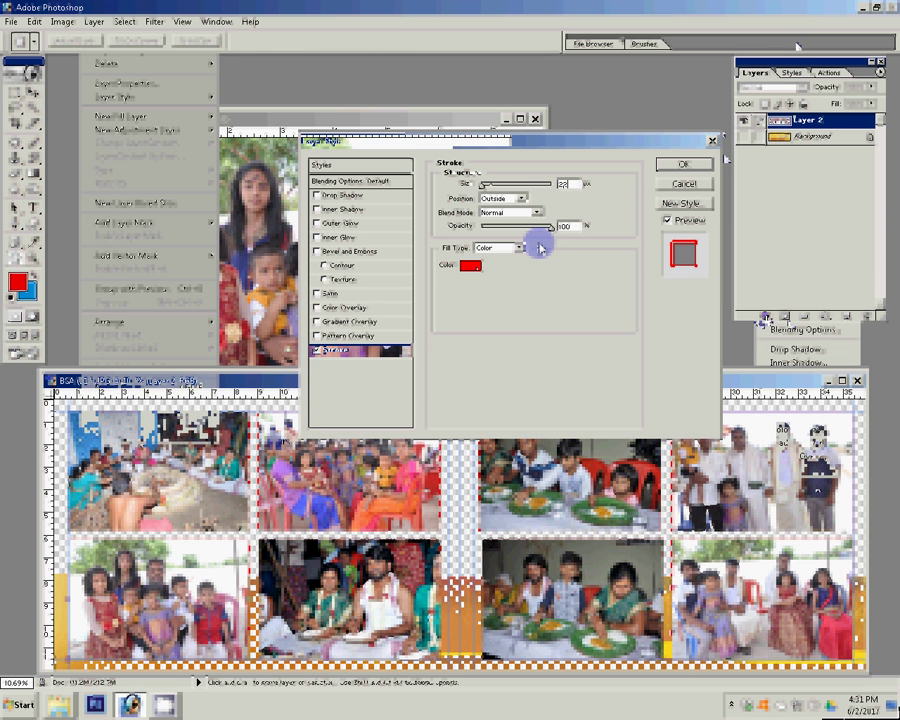
pyautogui.click(471, 265)
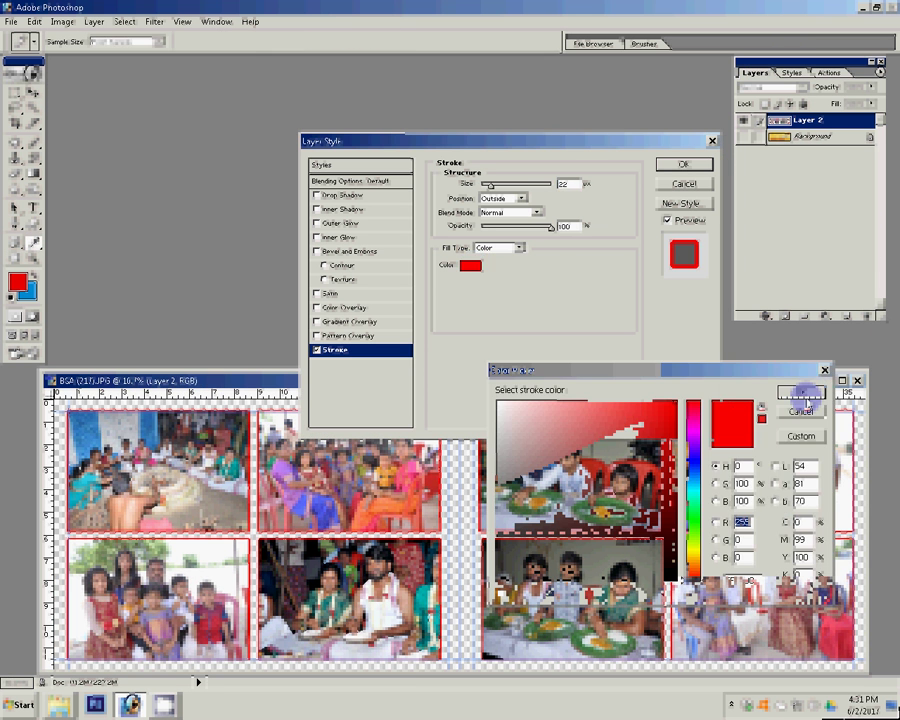
pyautogui.click(802, 396)
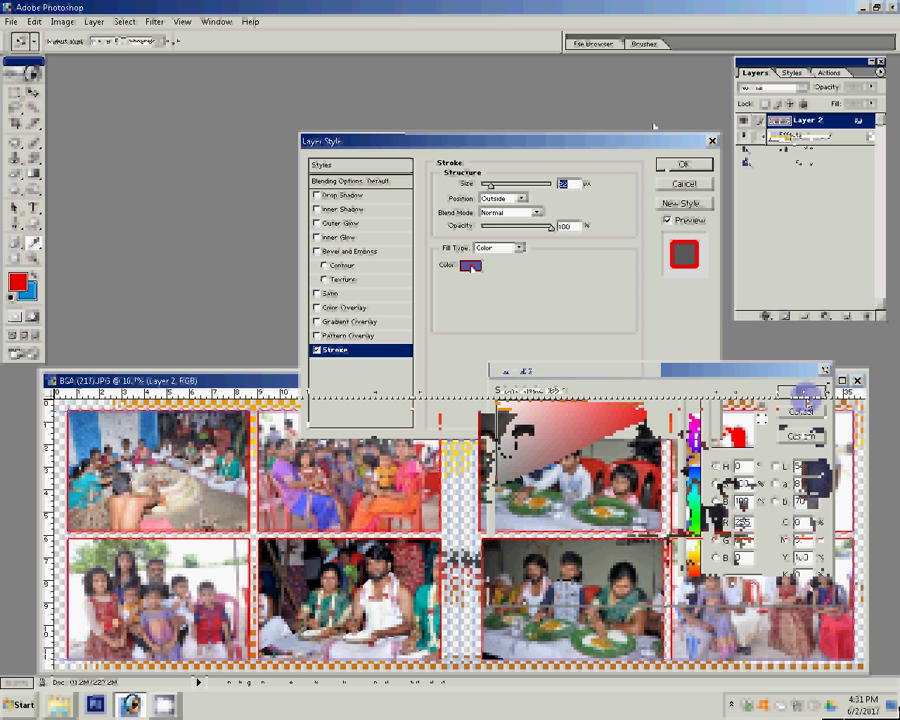
pyautogui.click(11, 21)
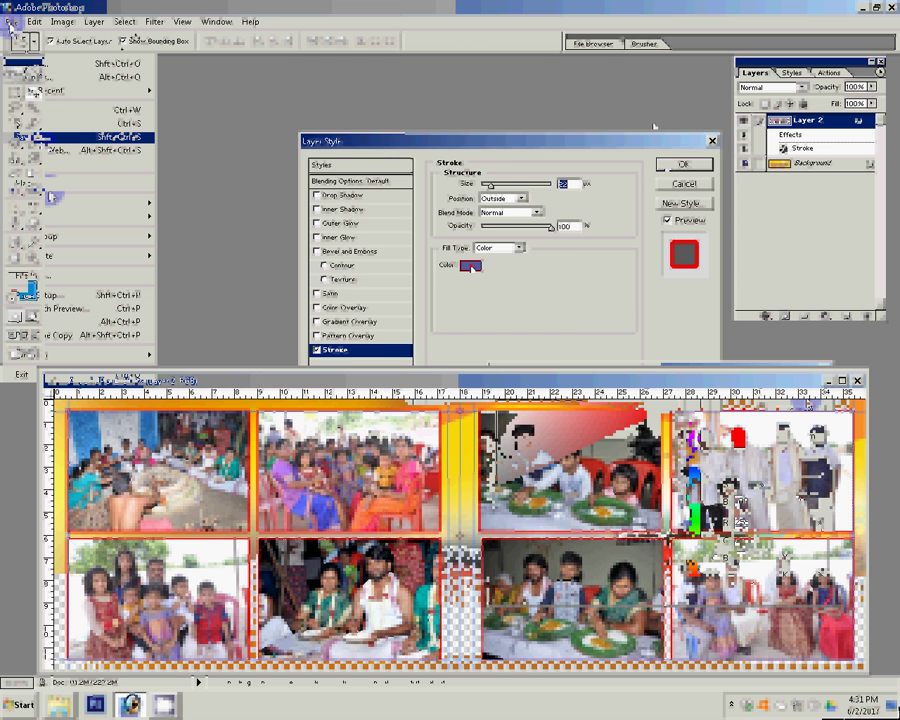
# Step: Start a Save As into the destination folder on the G: drive, naming the PSD file '3'
pyautogui.hotkey('ctrl', 'shift', 's')
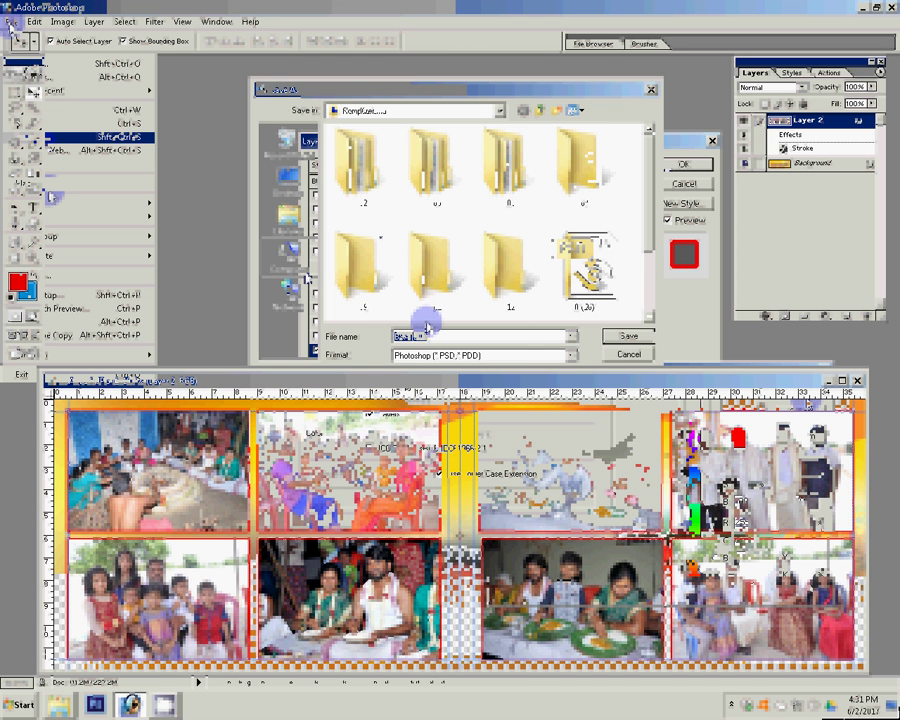
pyautogui.press('F4')
pyautogui.press('Return')
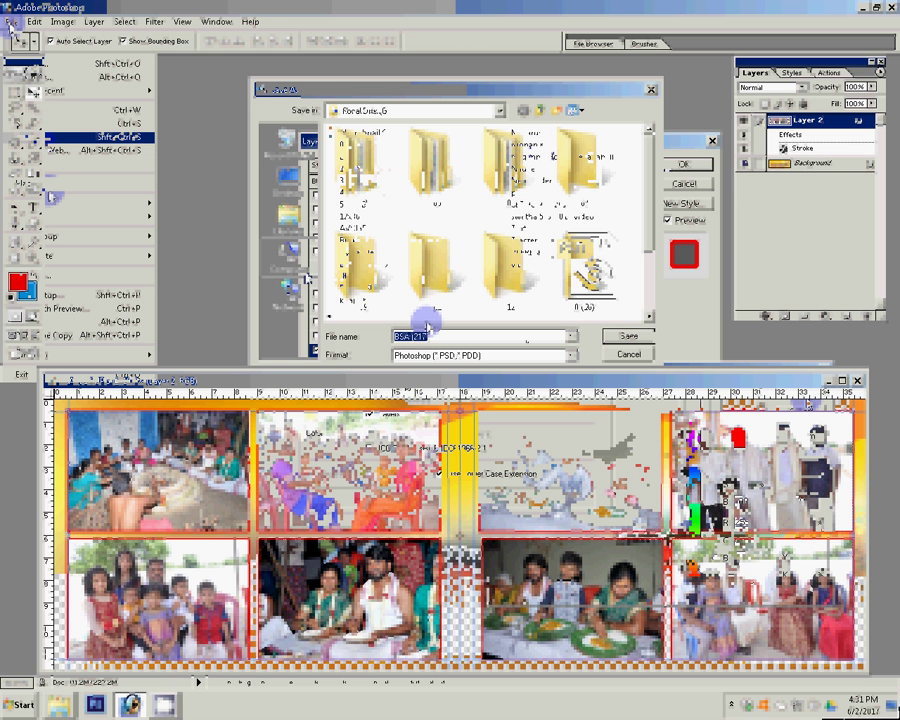
pyautogui.hotkey('shift', 'Tab')
pyautogui.press('Return')
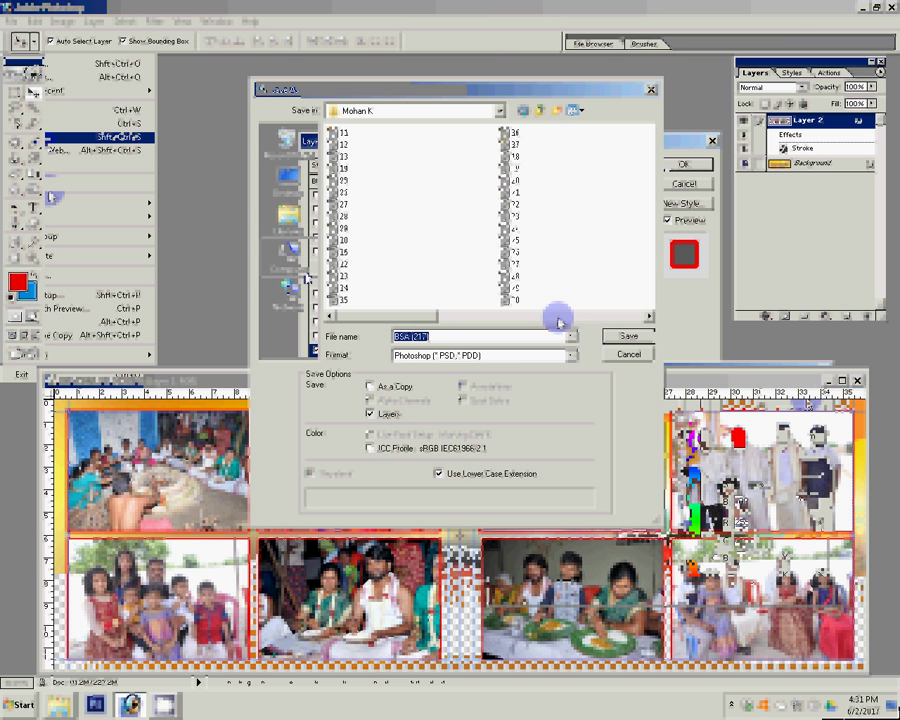
pyautogui.write('3')
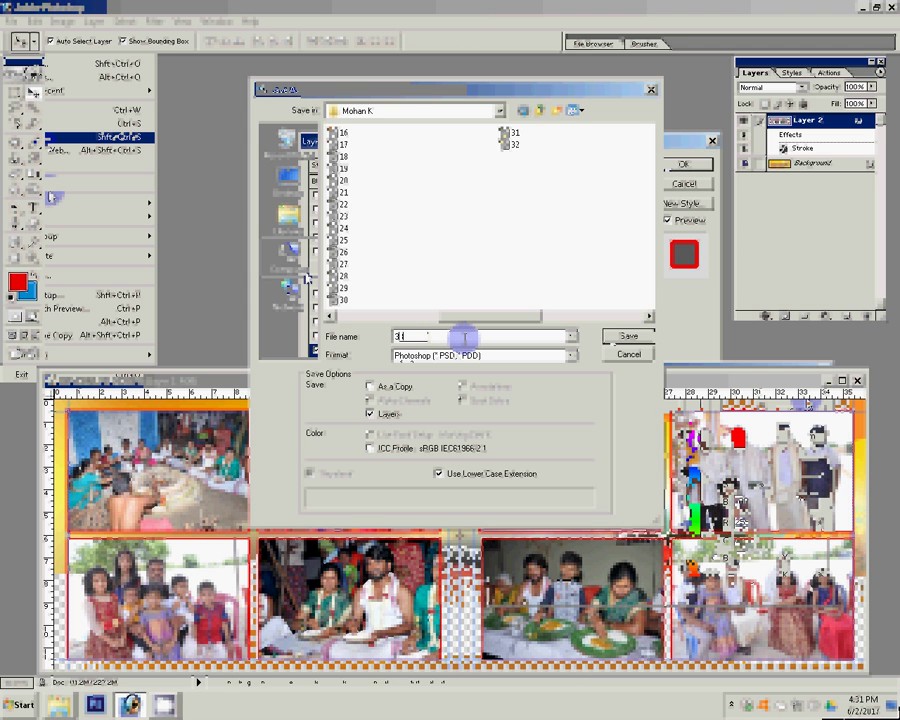